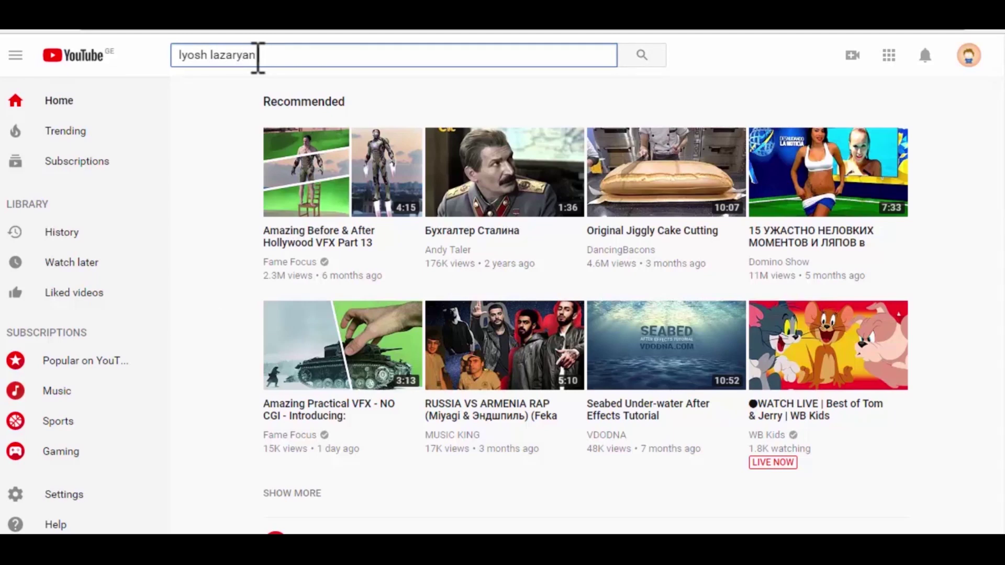
text(vfx)
- Search for the Lyosh Lazaryan VFX channel on YouTube and subscribe to it
click(641, 57)
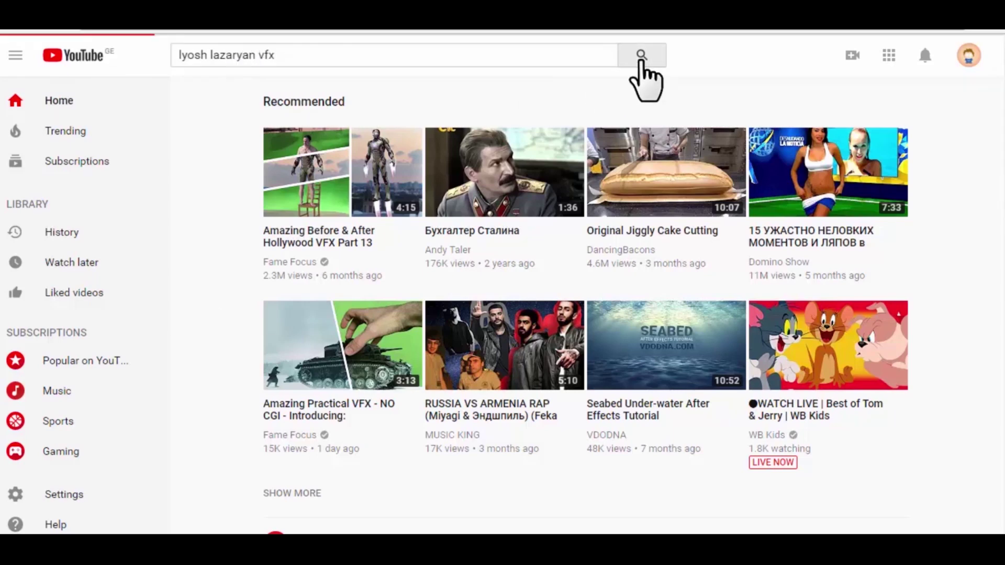
click(487, 148)
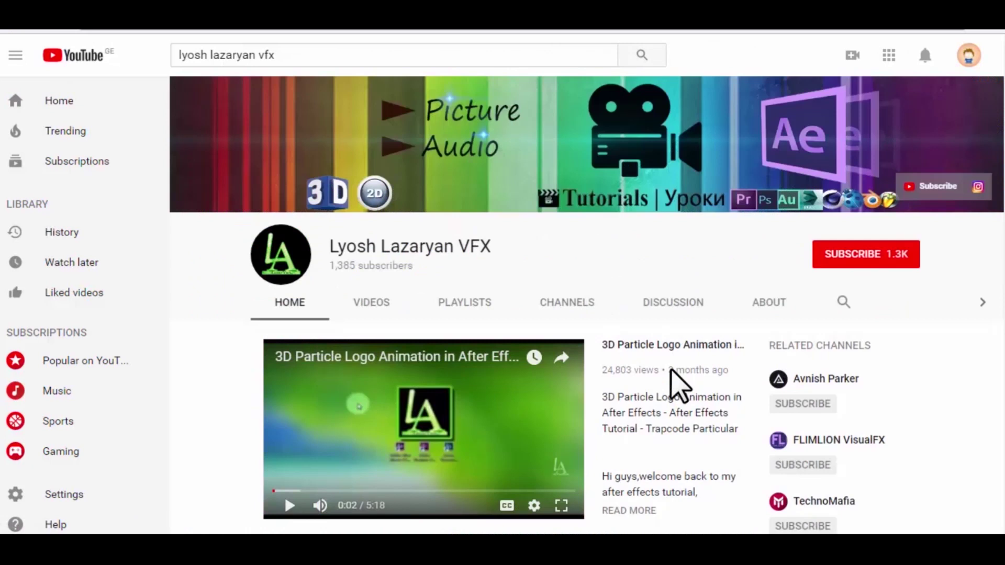
click(851, 263)
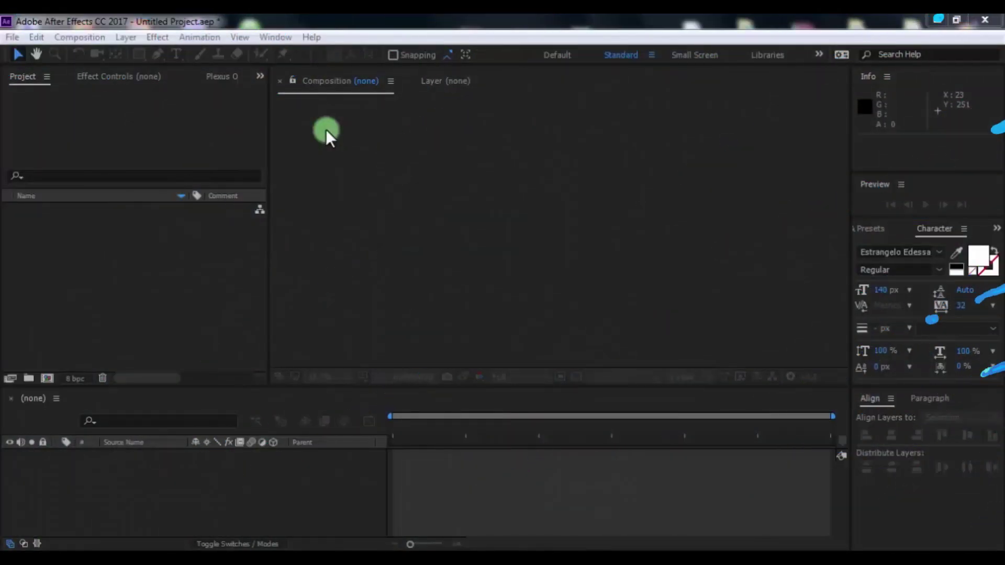
- Set up a new composition named 'Particles Animation': 1920×1080, 30 fps, 8 seconds long
click(108, 251)
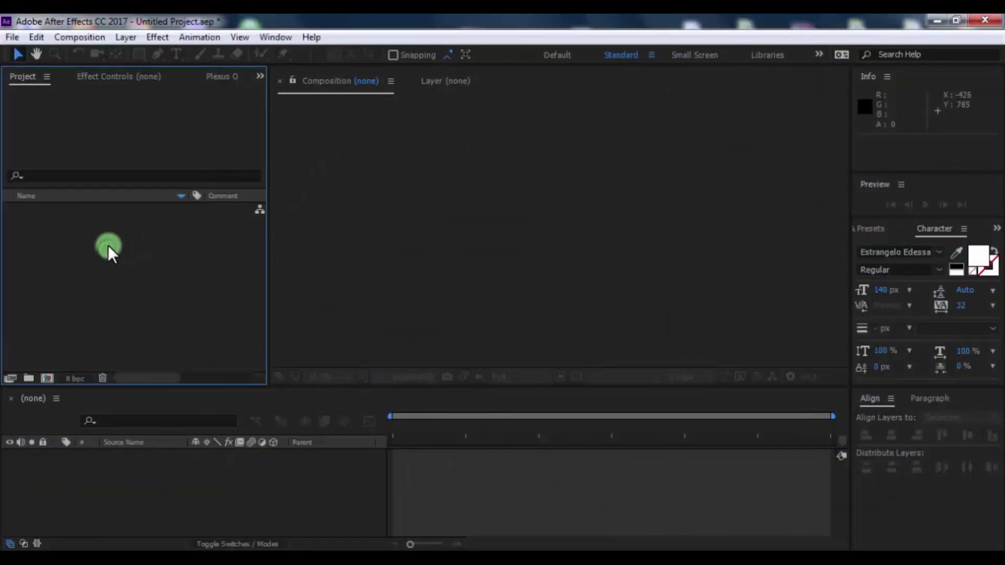
click(78, 37)
click(96, 58)
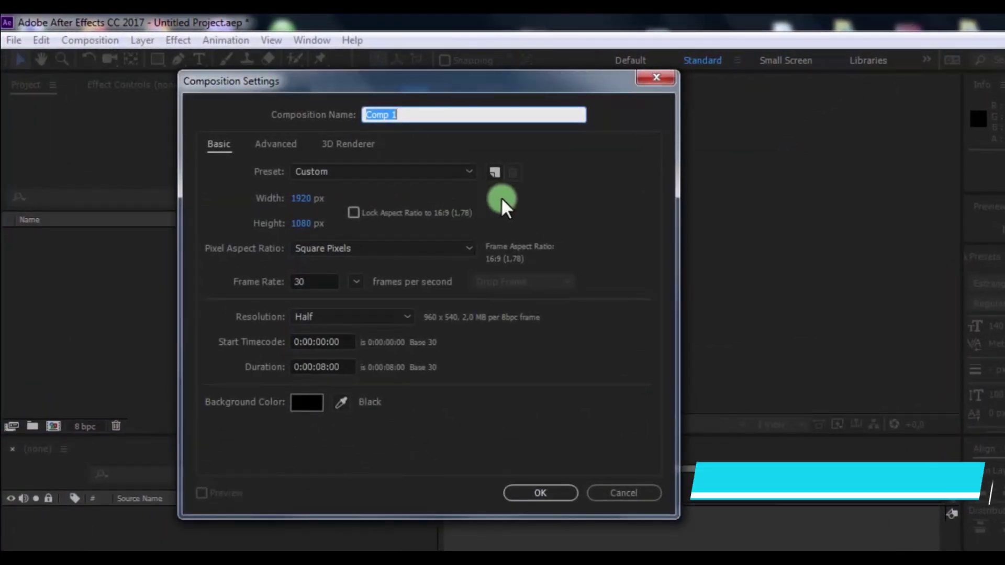
text(Particles Animation)
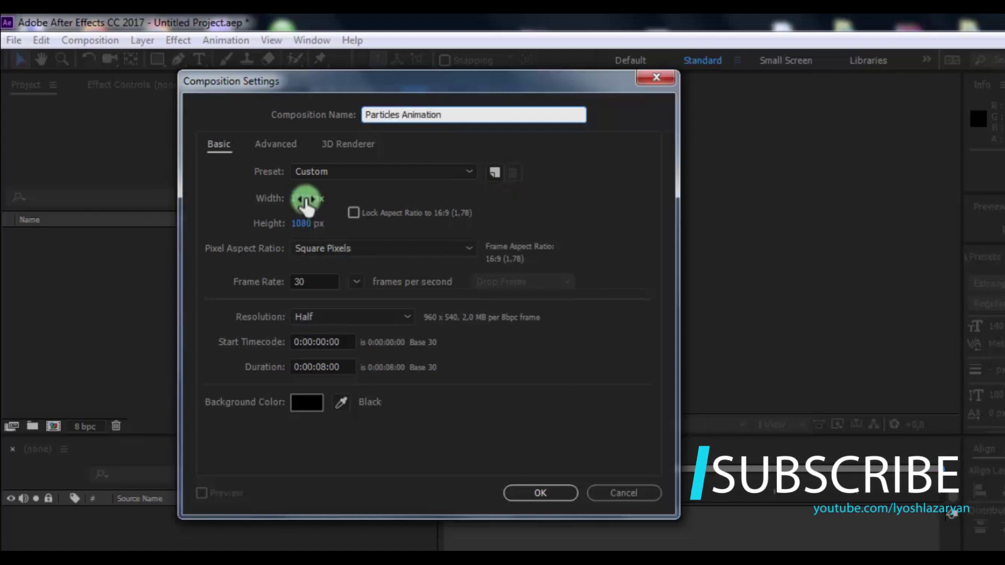
click(304, 198)
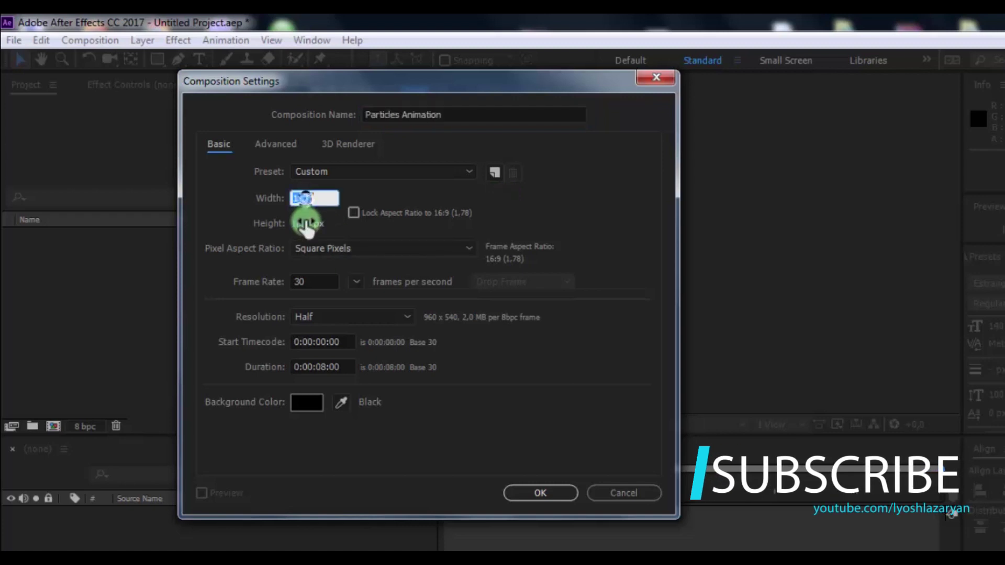
click(304, 223)
click(327, 277)
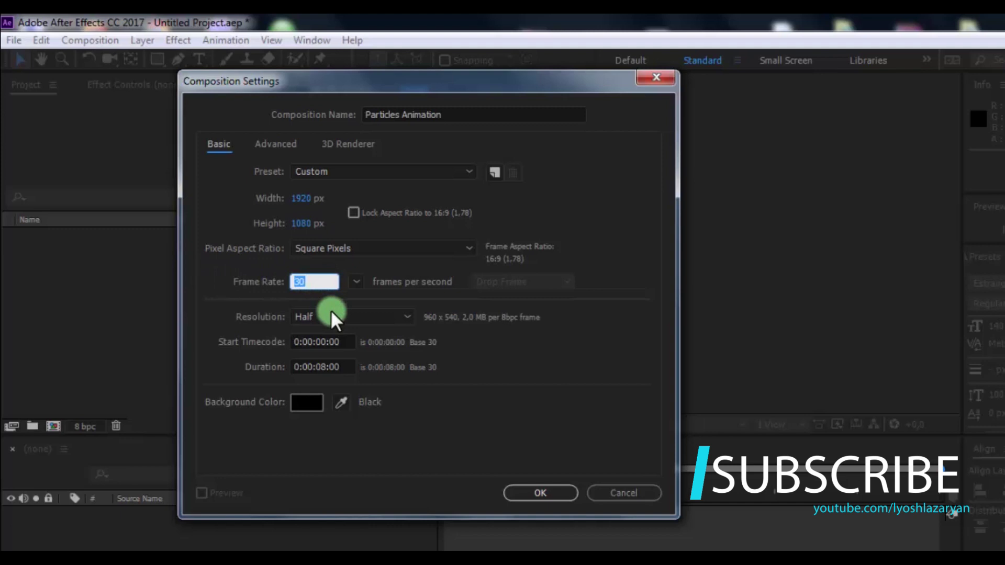
click(348, 365)
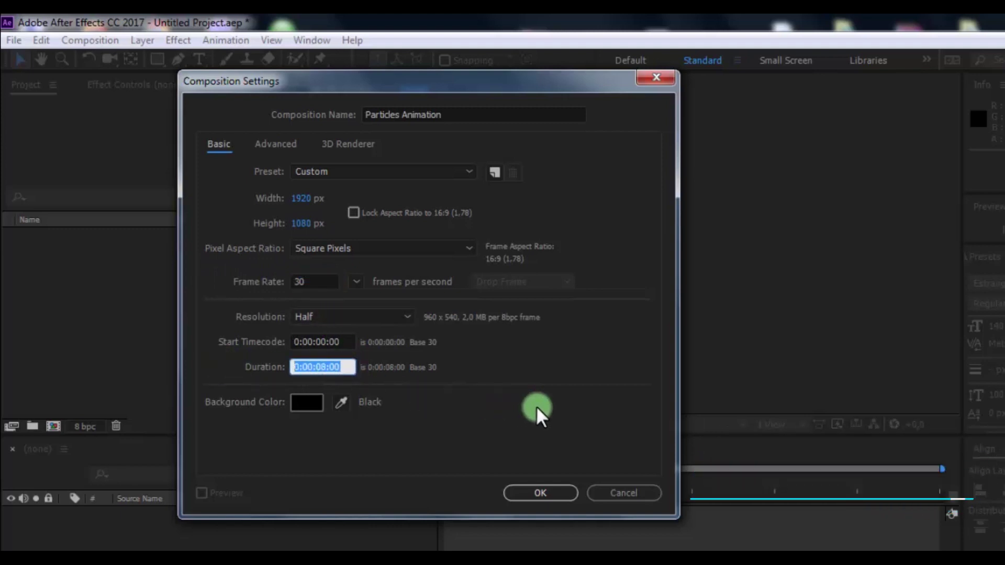
click(550, 413)
- Create the composition and add a LONG PARTICLES title centred horizontally and vertically
click(550, 492)
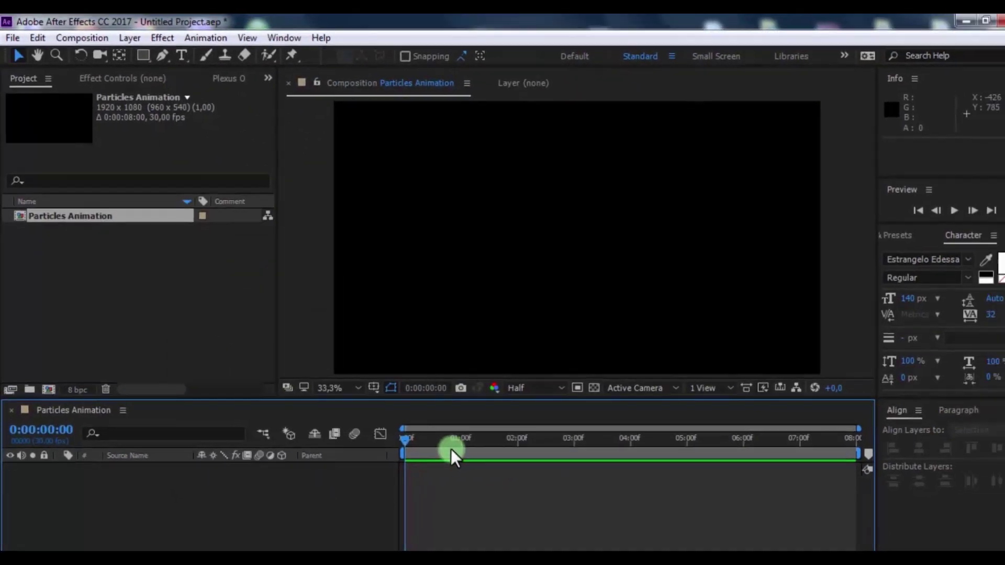
click(174, 54)
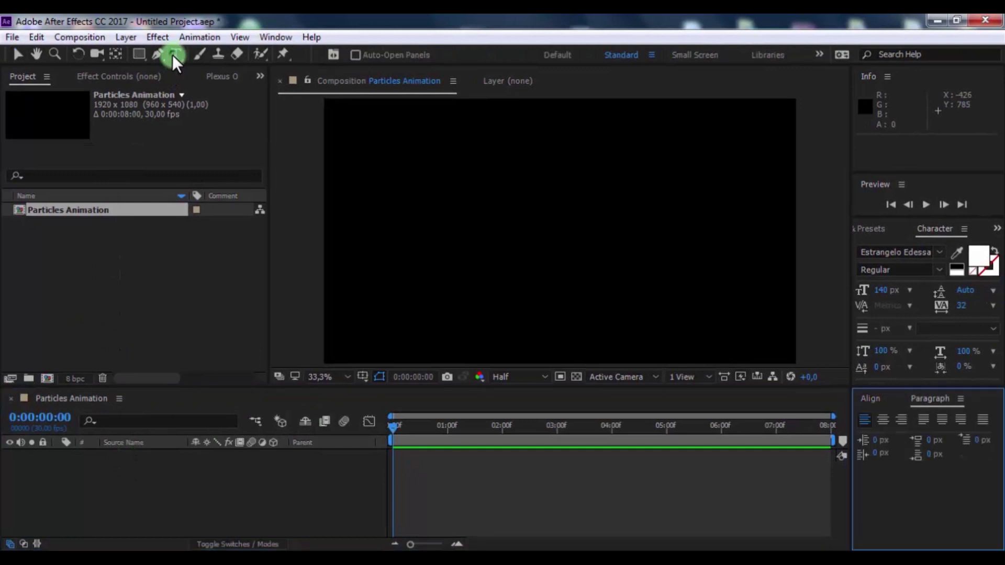
click(349, 222)
text(LONG PARTICLES)
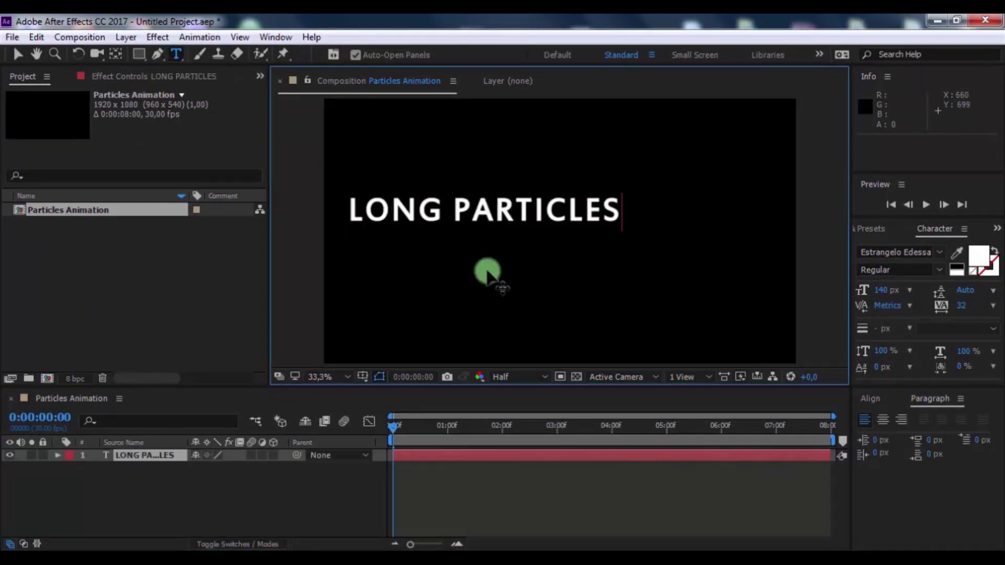
click(877, 399)
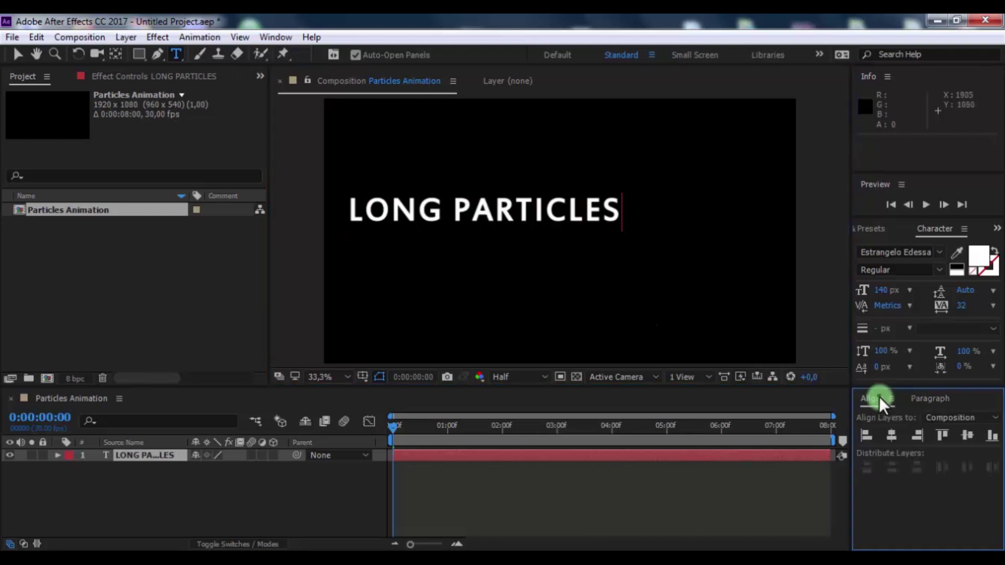
click(893, 436)
click(968, 435)
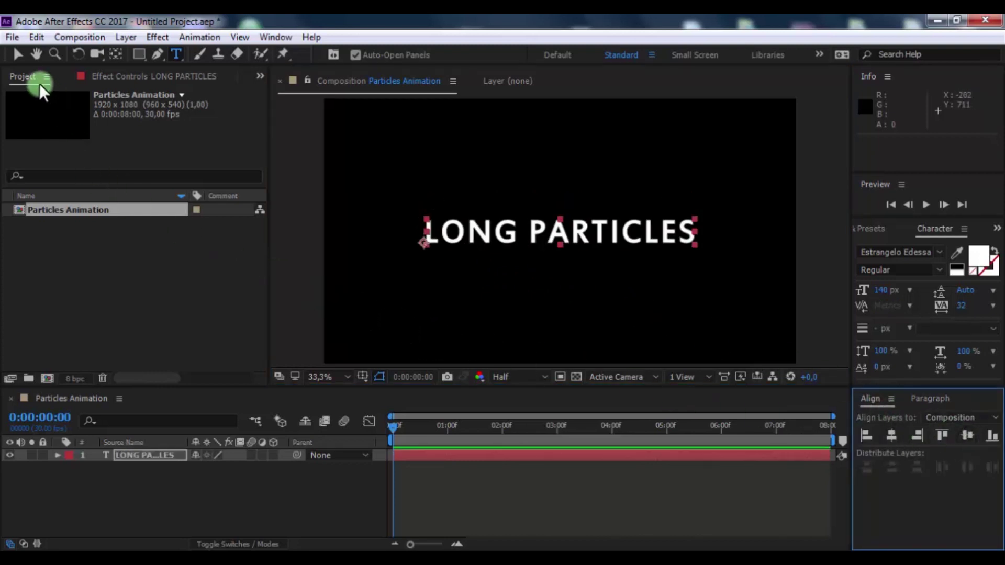
- Pre-compose the title layer into a composition named 'Text'
click(17, 52)
right_click(135, 454)
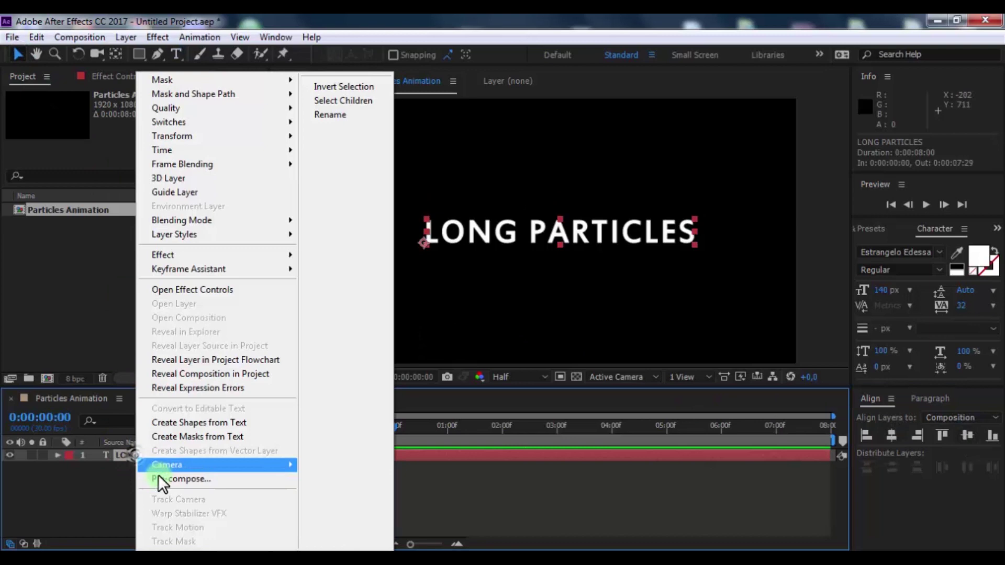
click(158, 476)
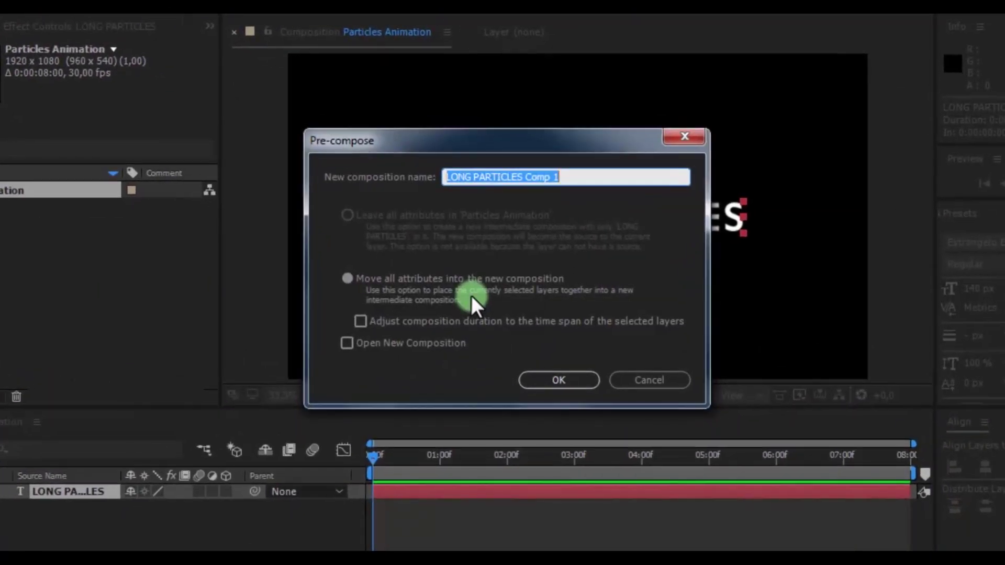
text(T)
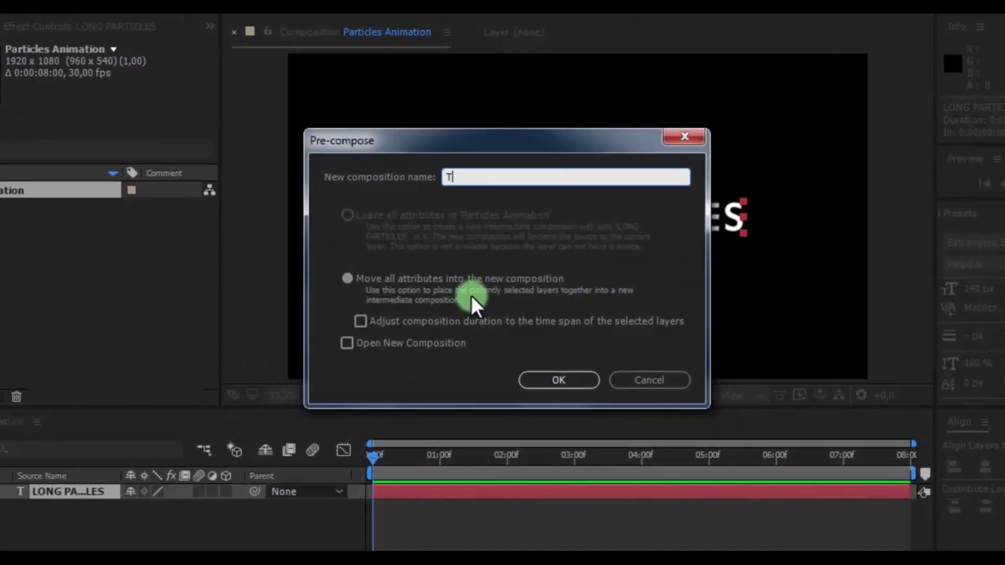
text(ext)
click(587, 379)
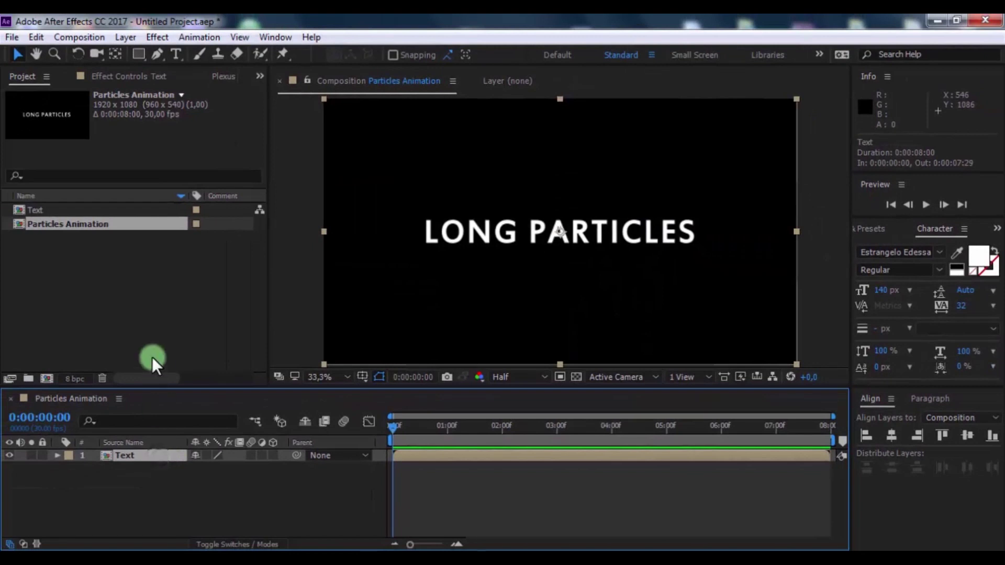
- Draw a tall rectangle mask left of the title and keyframe its Mask Path at 2 seconds
click(139, 55)
key(comma)
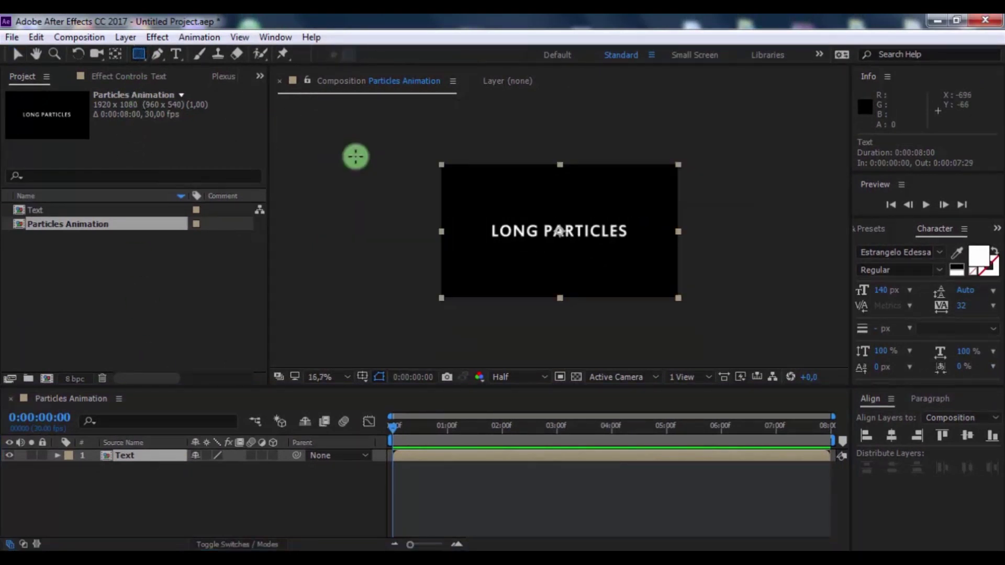
mouse_move(391, 143)
mouse_down()
mouse_move(432, 286)
mouse_move(430, 314)
mouse_up()
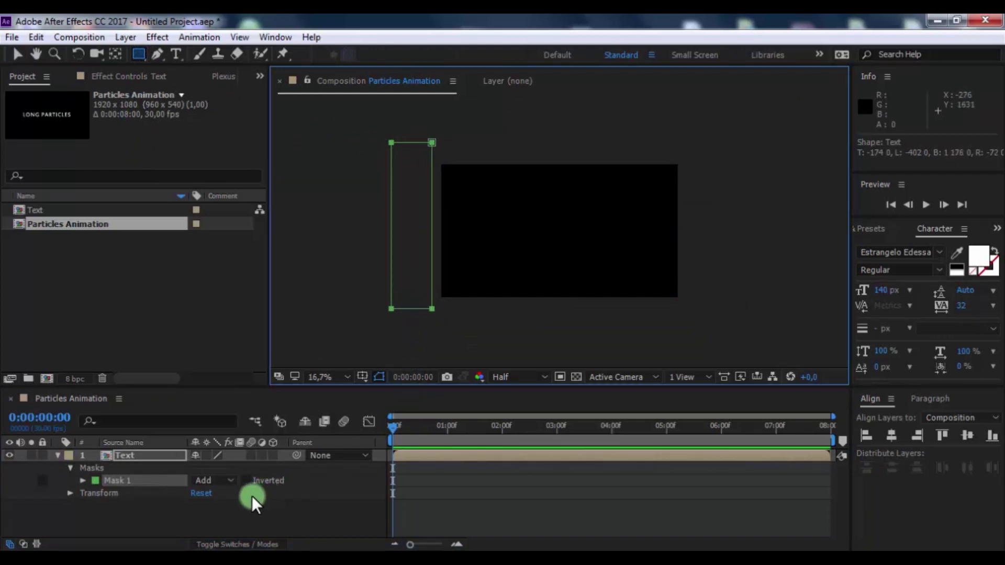
click(82, 481)
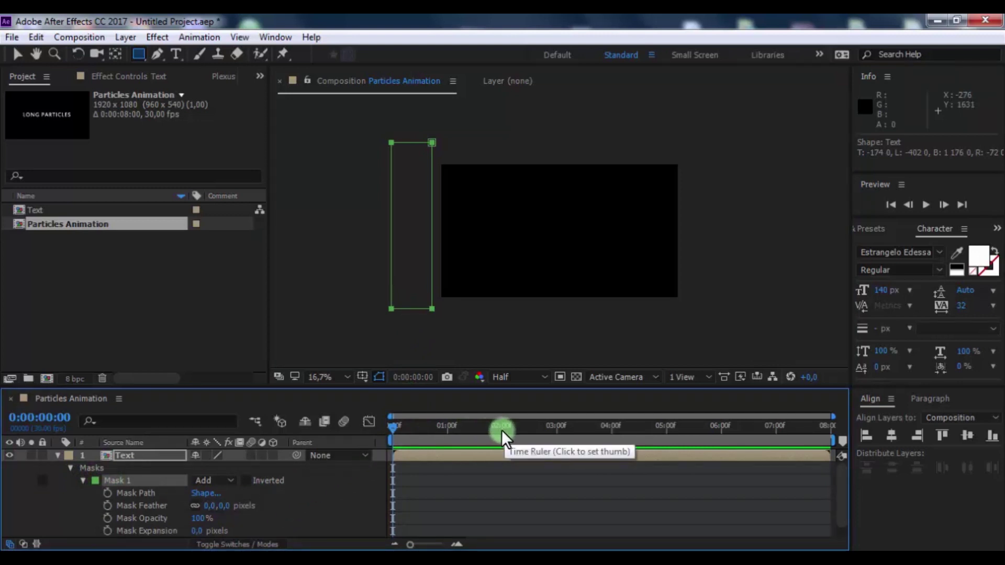
click(502, 430)
click(107, 493)
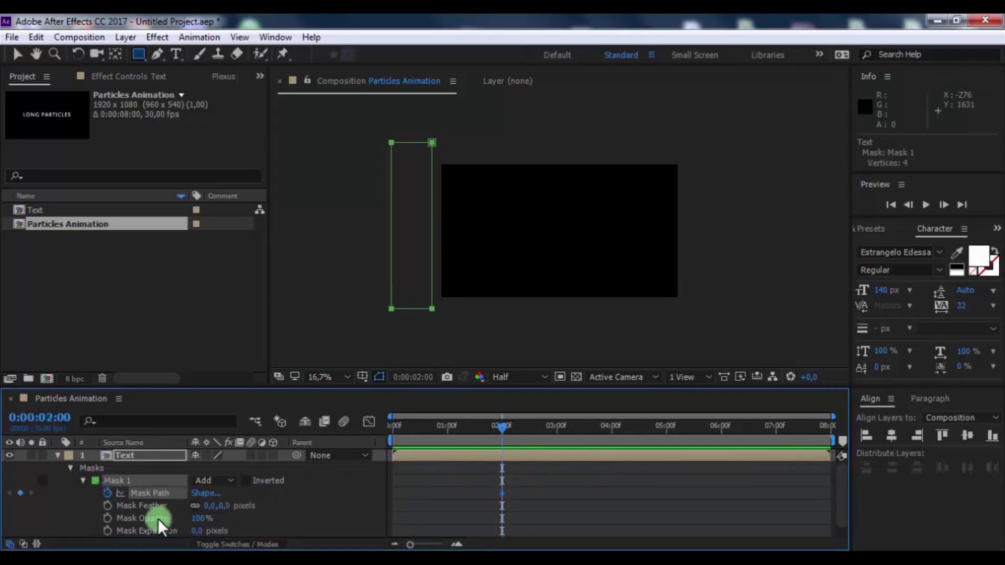
- At 5 seconds move the mask right of the frame, and set Mask Feather to 50
click(667, 431)
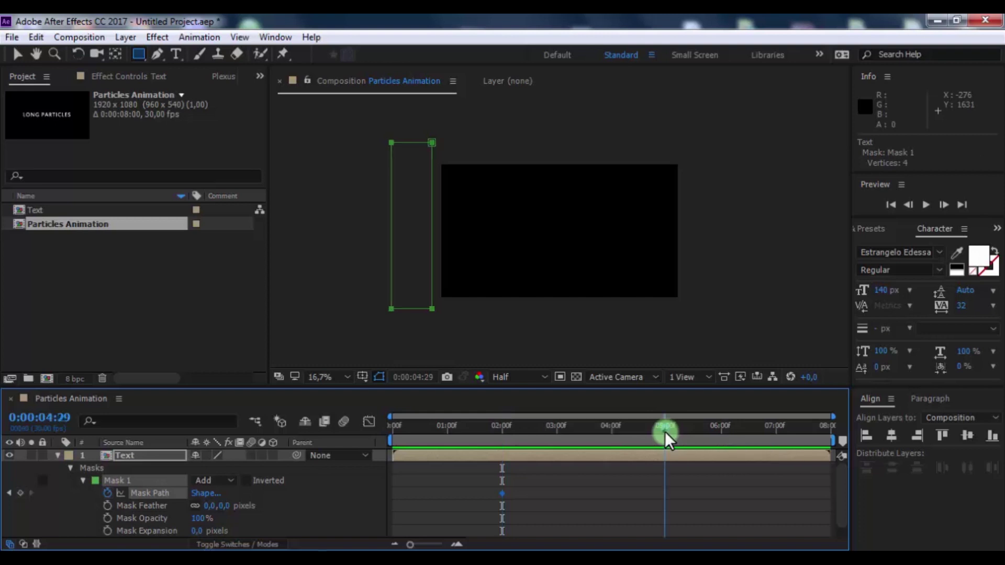
click(16, 54)
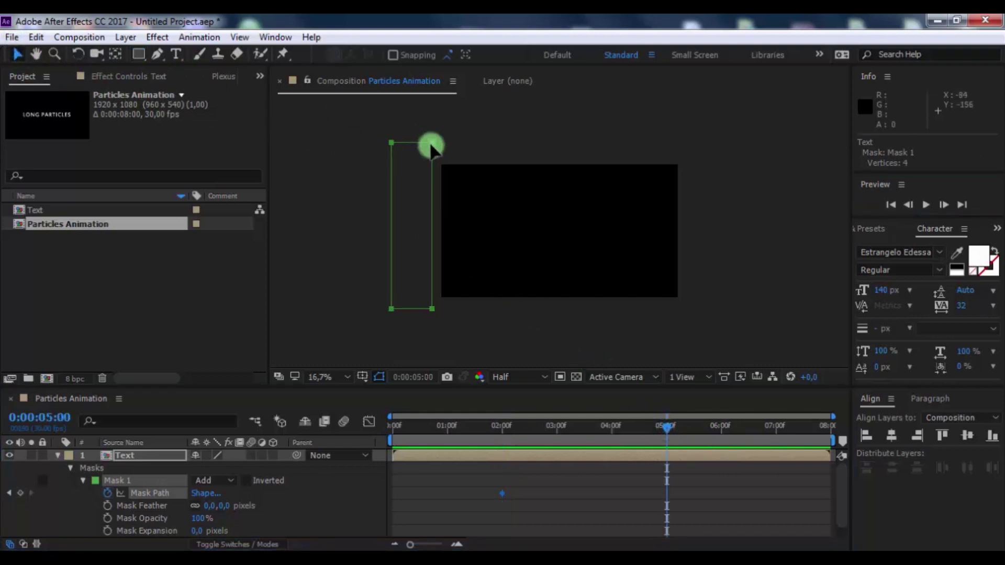
drag(431, 150, 731, 175)
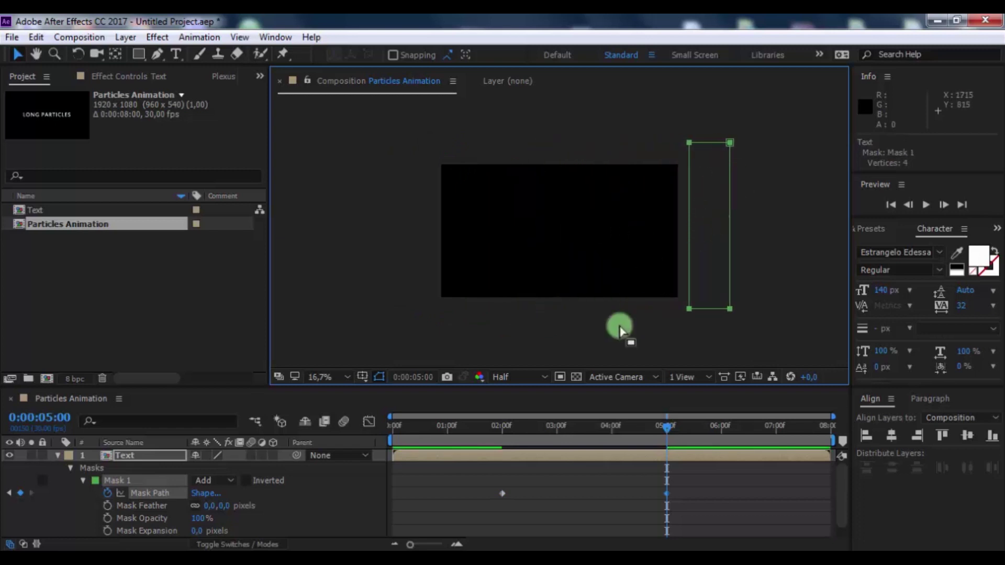
click(591, 436)
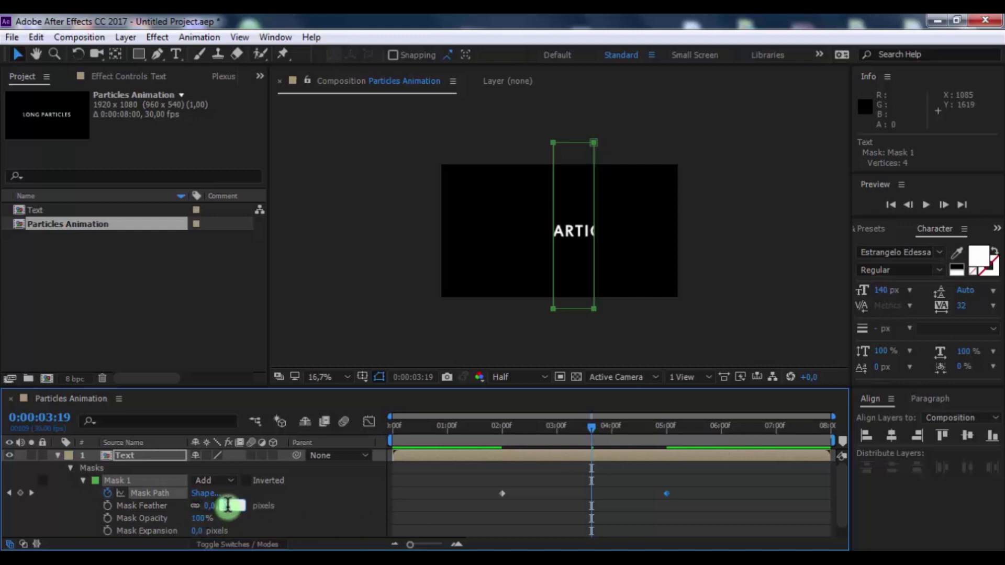
text(50)
key(Return)
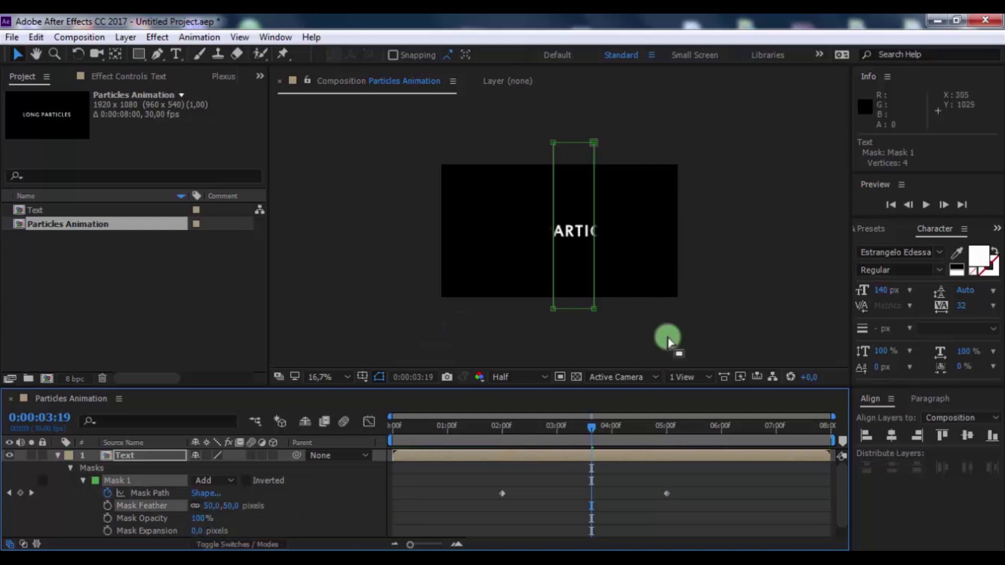
key(period)
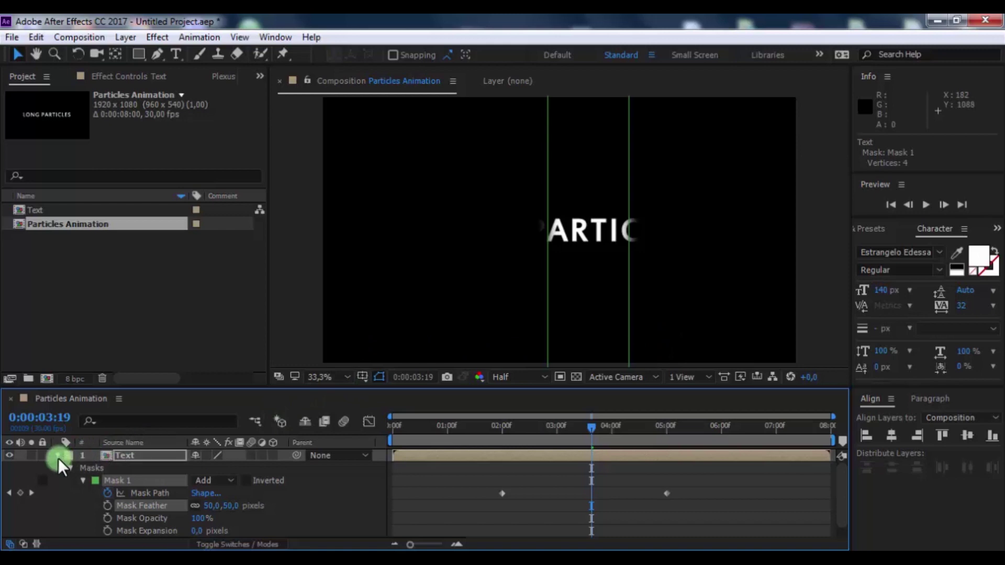
- Pre-compose the masked Text layer into a composition named 'Text Reveal'
click(58, 458)
click(82, 473)
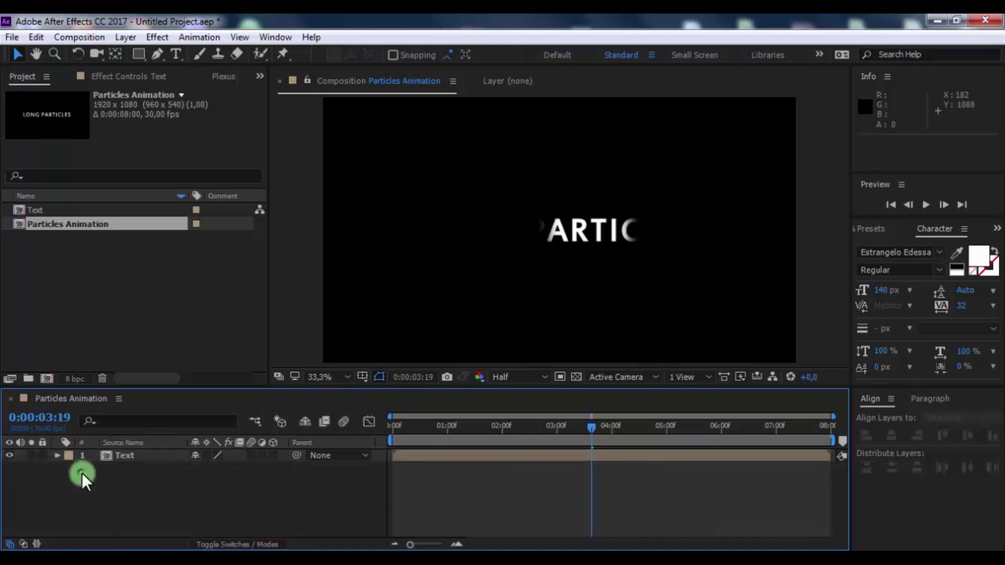
right_click(137, 457)
click(165, 485)
text(Text Reveal)
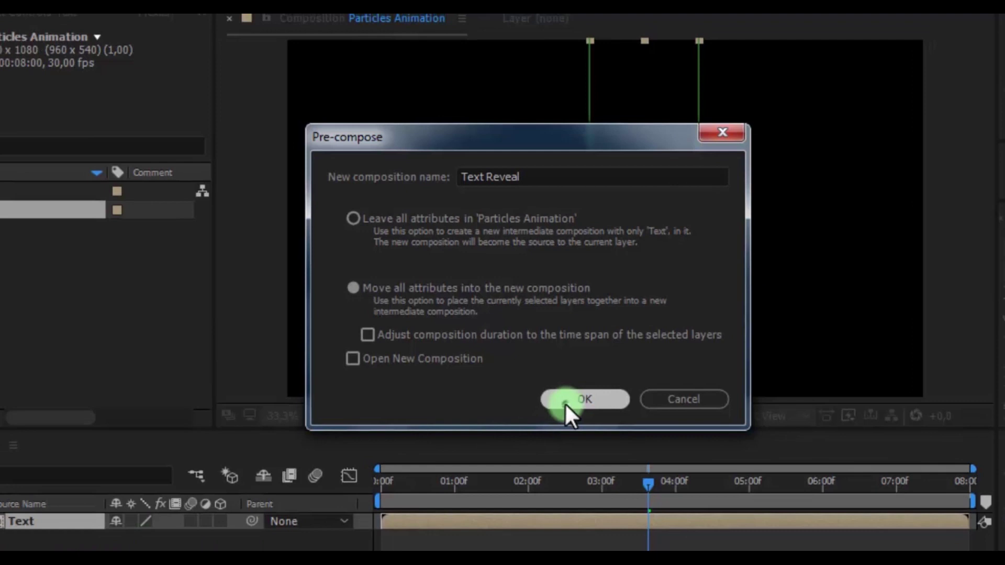
click(568, 403)
- Add the Text composition beneath Text Reveal and hide the Text Reveal layer
click(116, 475)
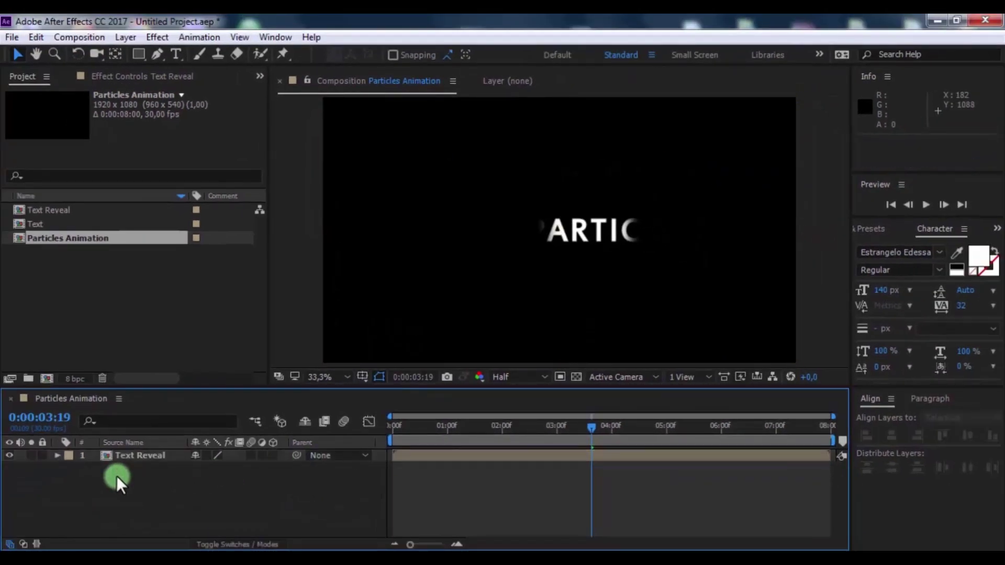
drag(35, 224, 111, 496)
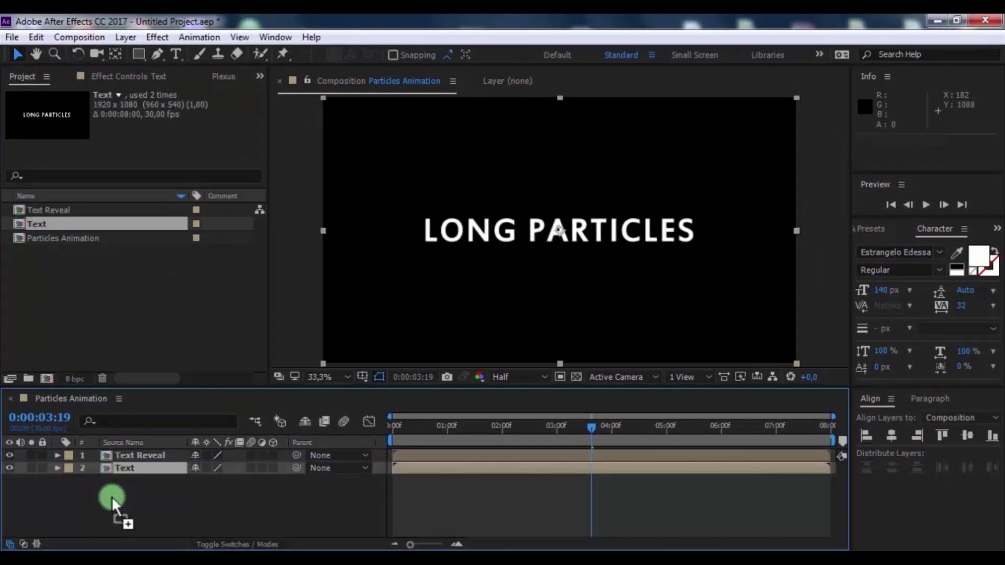
click(9, 455)
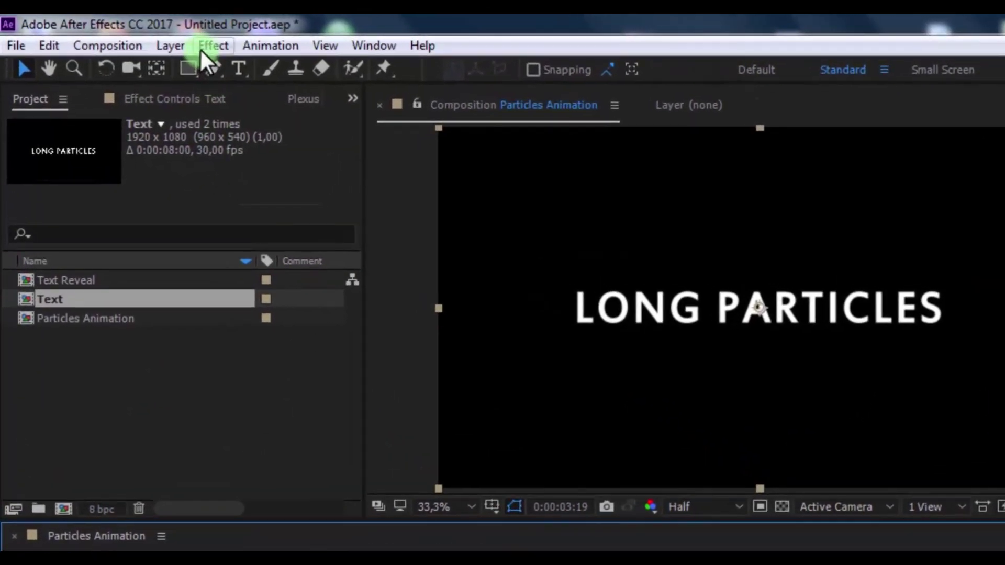
- Apply Card Wipe and keyframe Transition Completion from 75% at 2 s to 0% at 5 s
click(207, 46)
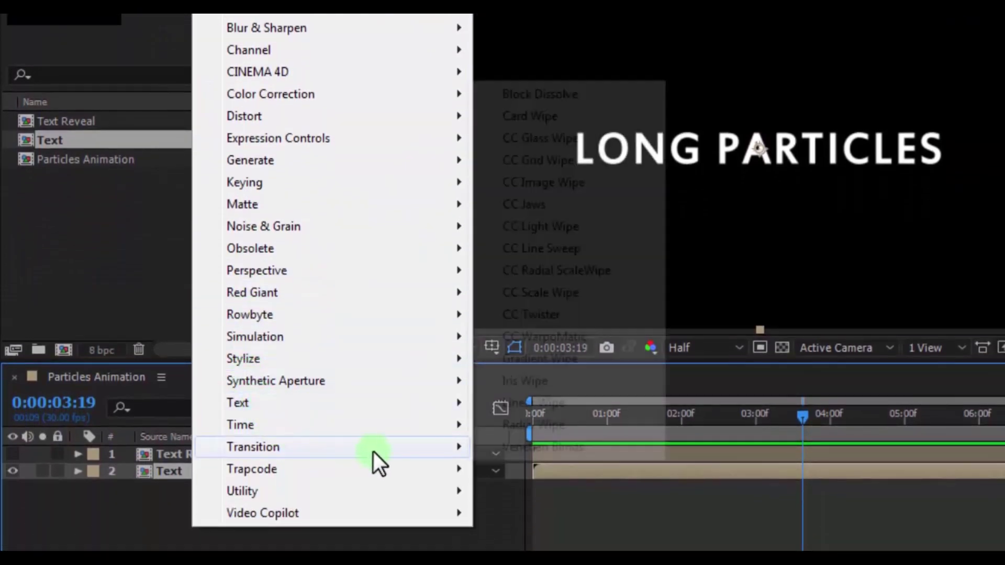
mouse_move(253, 447)
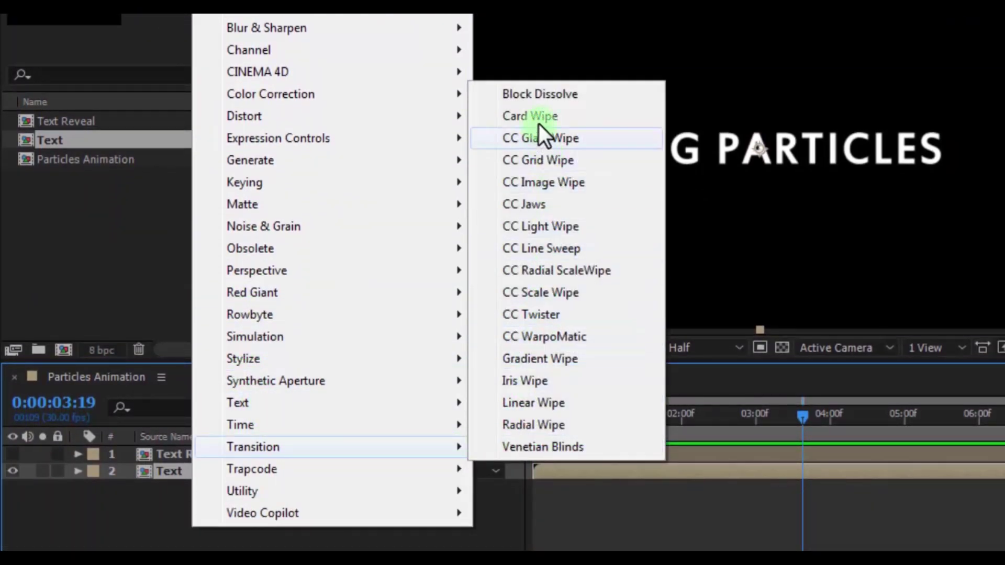
click(538, 118)
text(75)
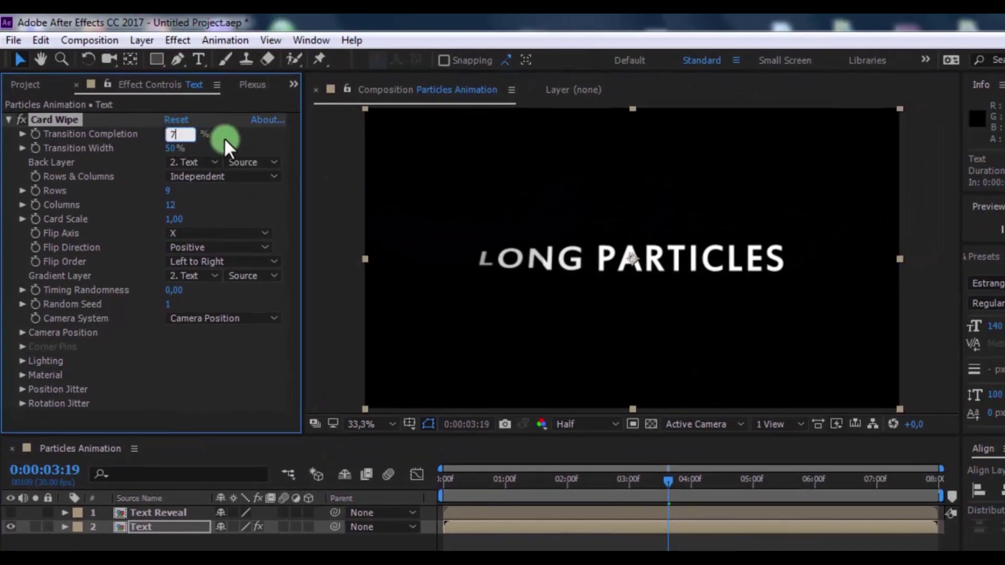
key(Return)
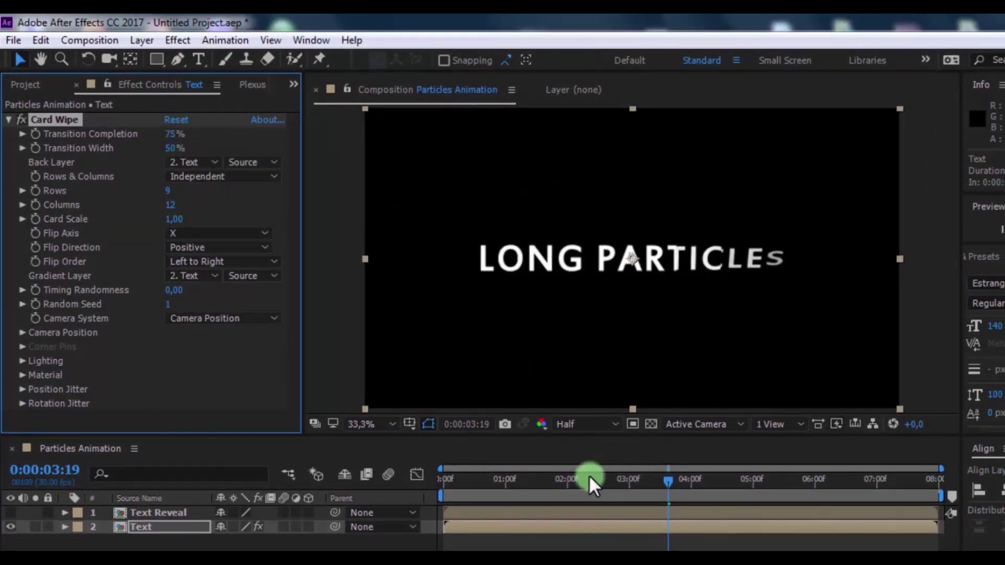
click(568, 485)
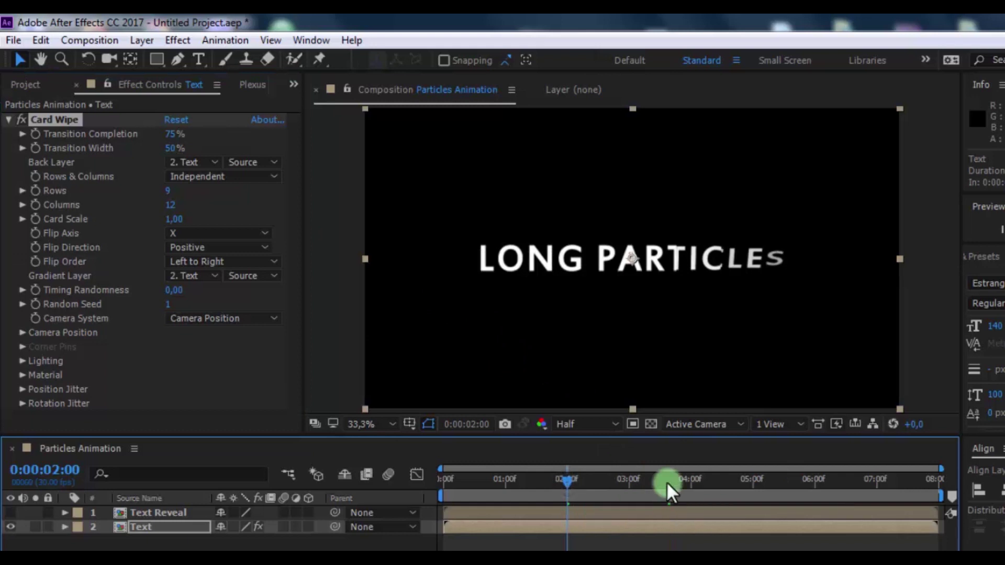
click(35, 135)
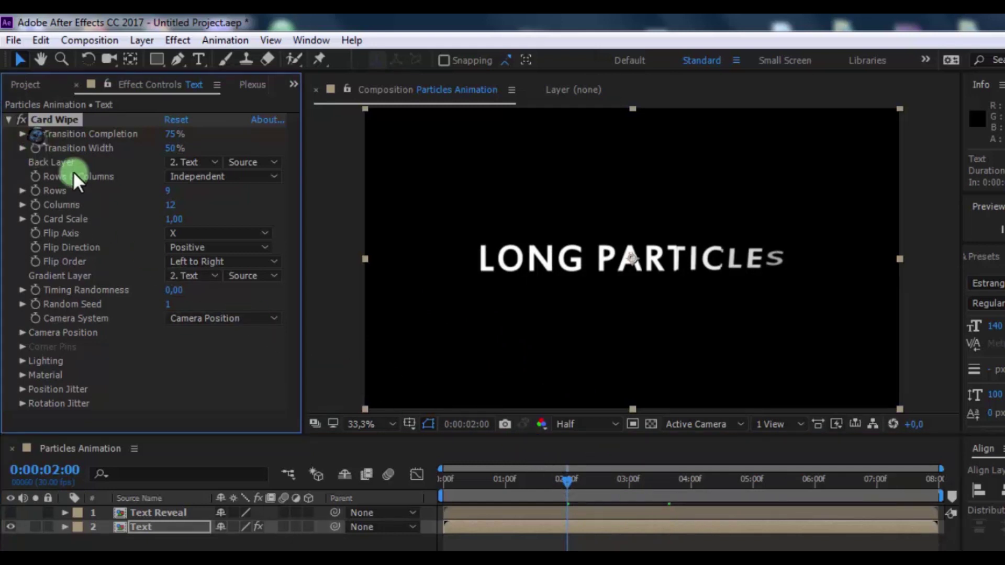
click(754, 487)
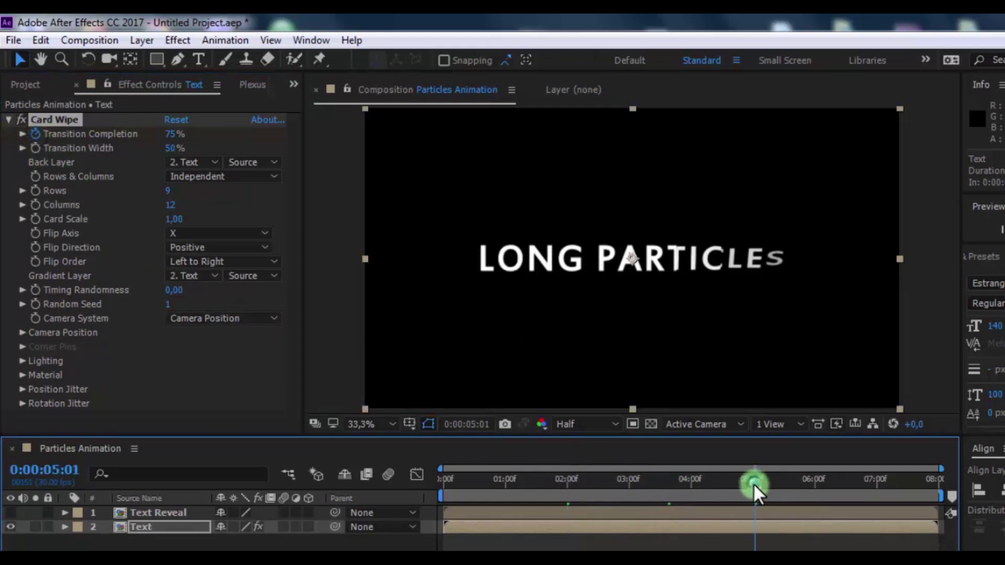
click(173, 134)
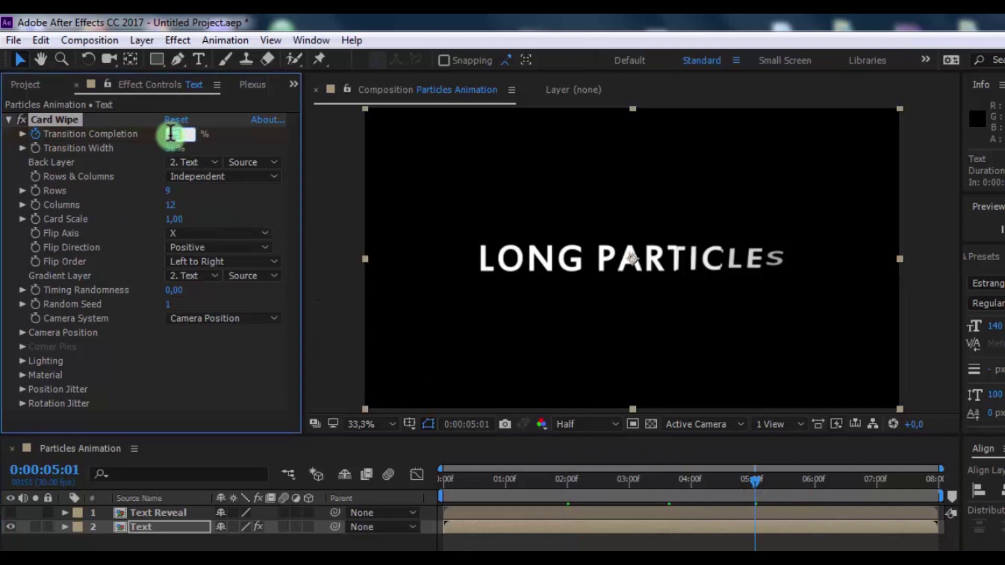
key(Return)
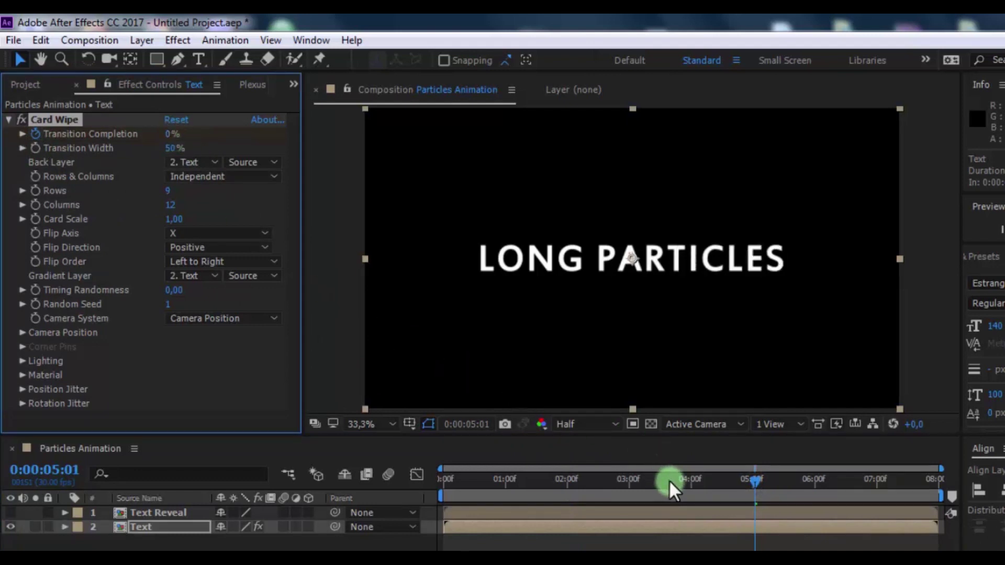
- Adjust transition width, remove the back layer, and set 150 rows and 200 columns
click(670, 480)
click(172, 148)
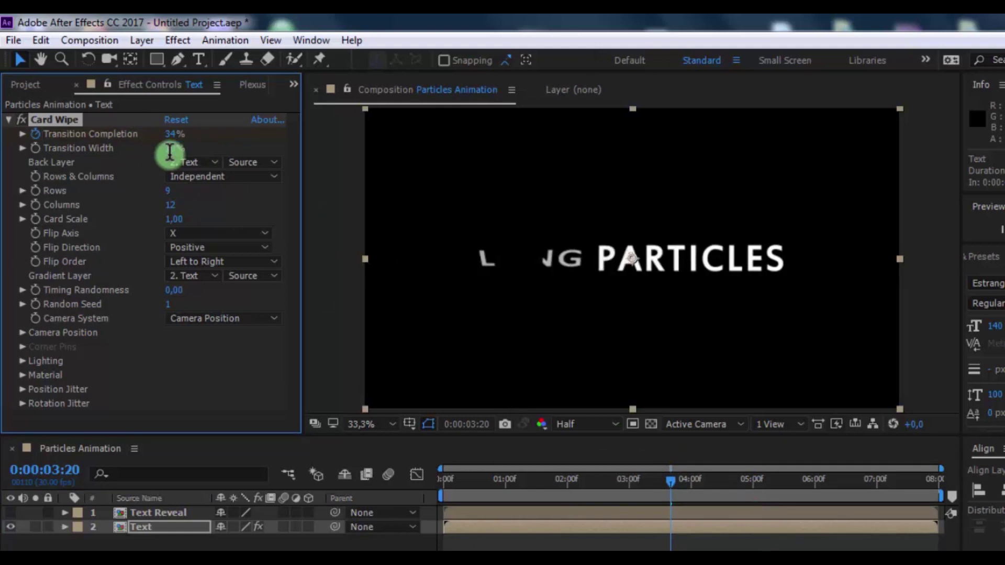
text(30)
click(190, 163)
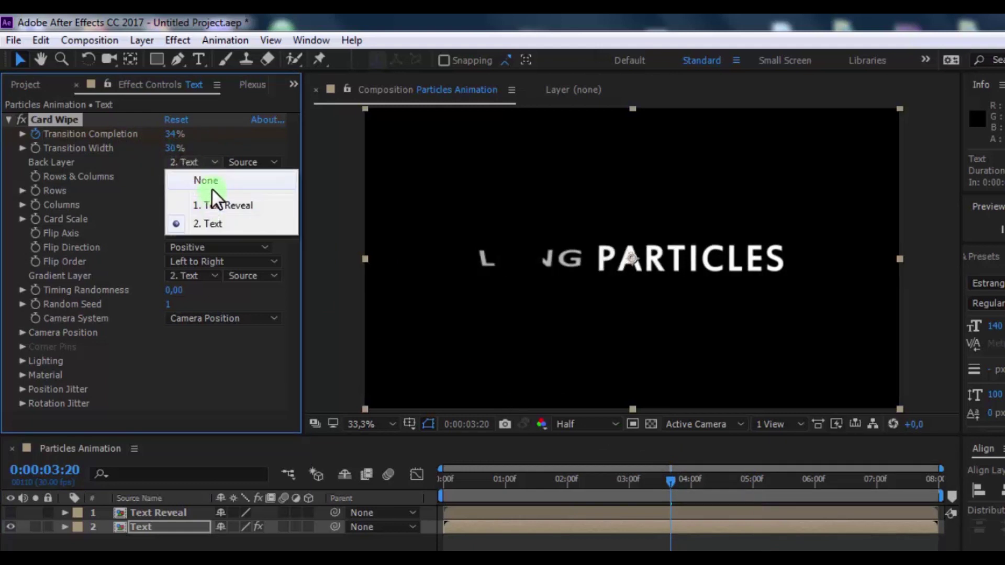
click(213, 181)
click(168, 191)
text(150)
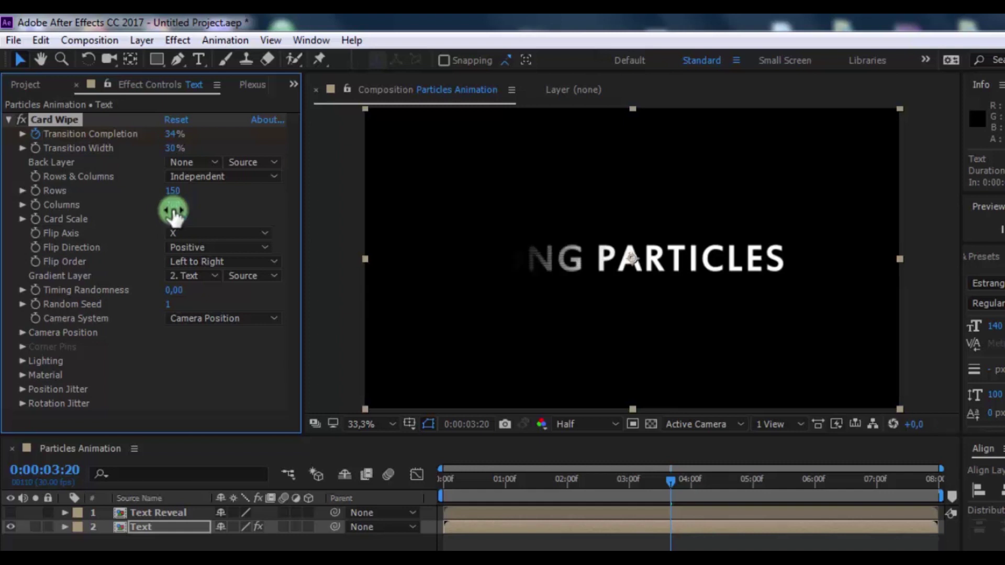
- Set Flip Axis Random, Flip Direction Negative, Flip Order Right to Left, and preview the wipe
click(197, 233)
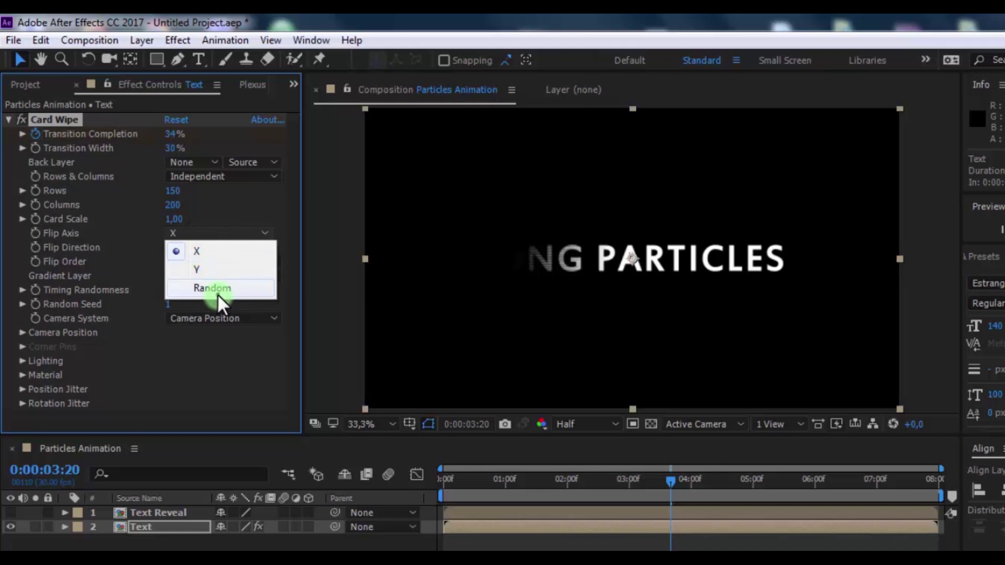
click(219, 302)
click(226, 250)
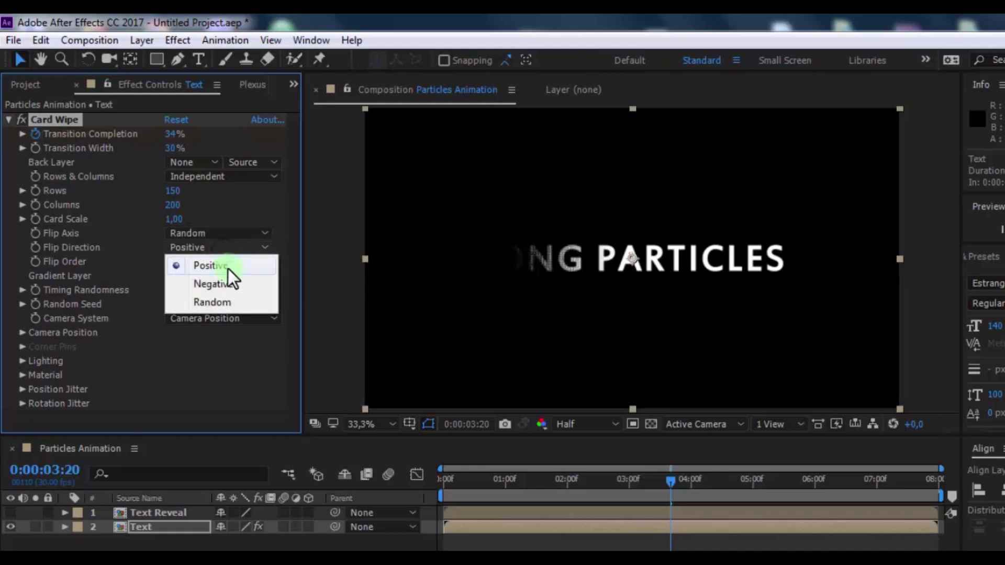
click(230, 285)
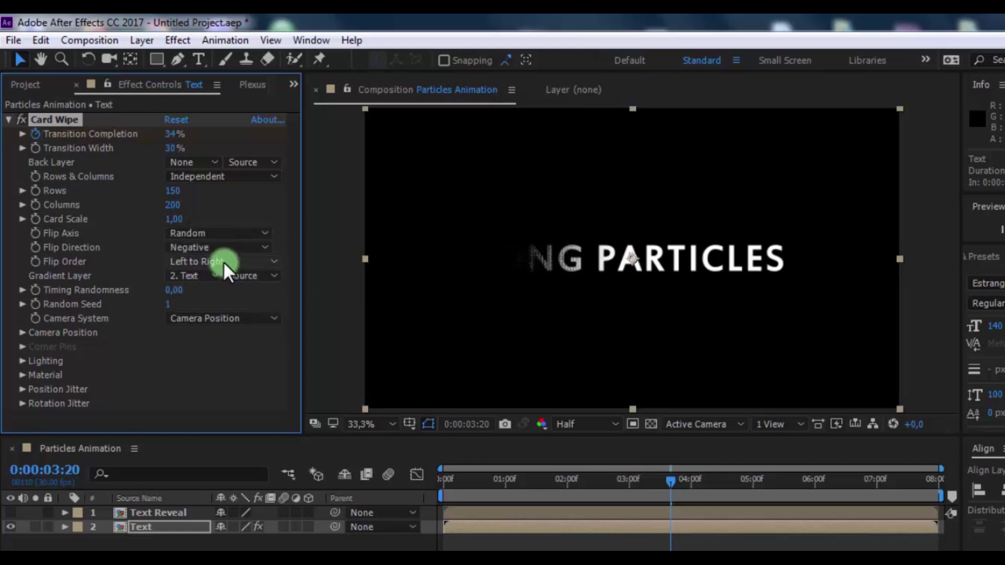
click(224, 262)
click(242, 297)
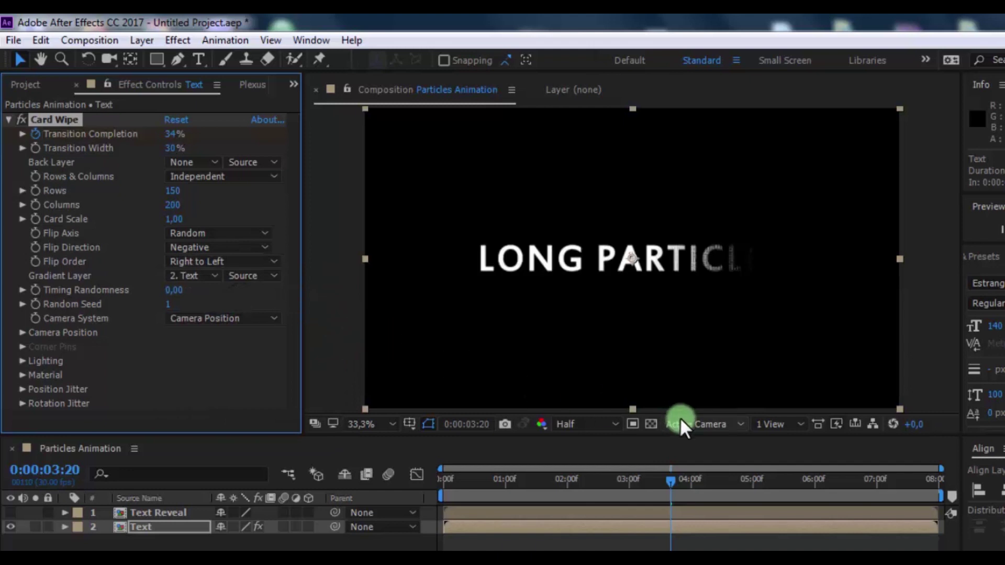
click(636, 480)
drag(597, 492, 641, 490)
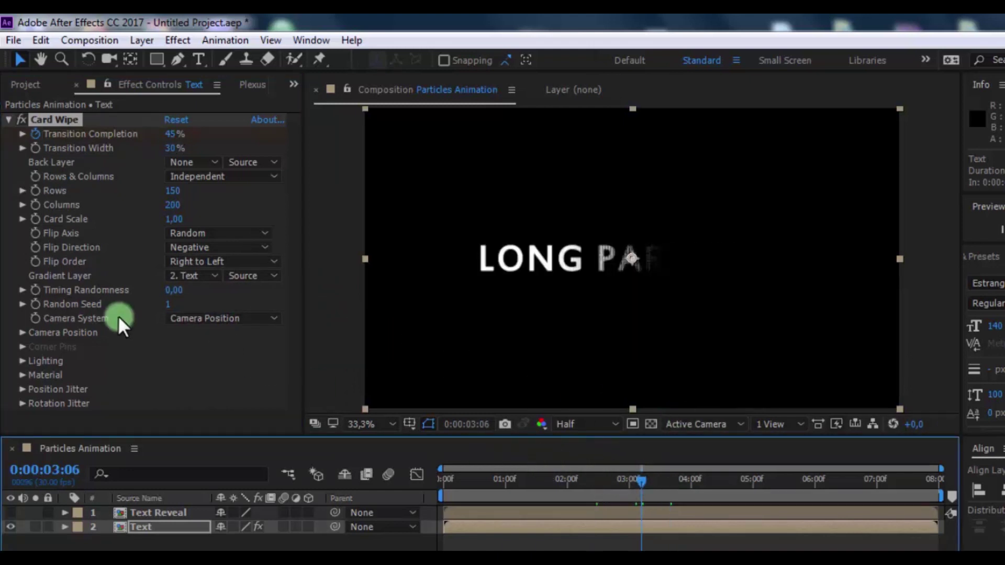
- Add a new full-frame solid layer named 'Particles' at the top of the timeline
click(8, 120)
click(141, 502)
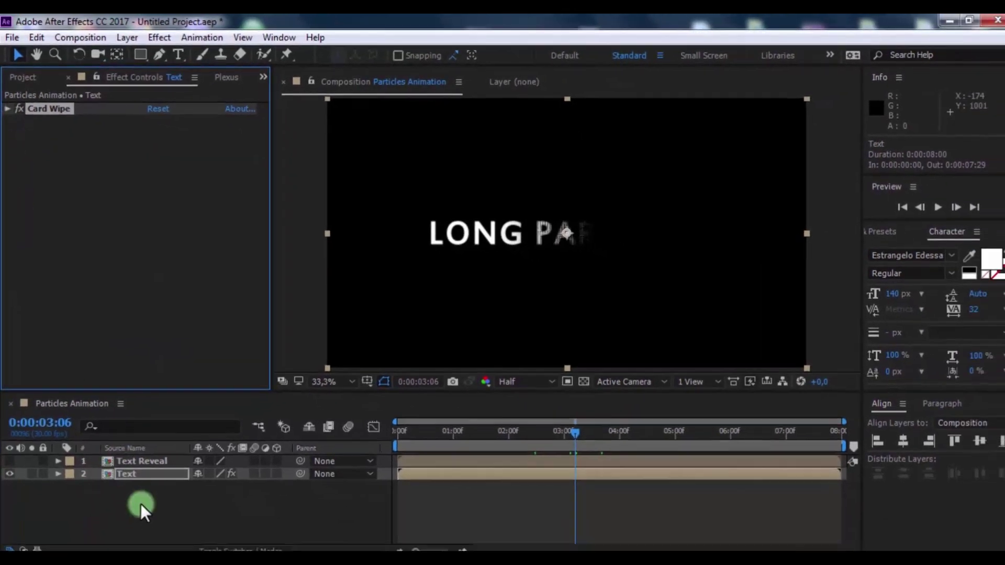
right_click(139, 497)
mouse_move(174, 333)
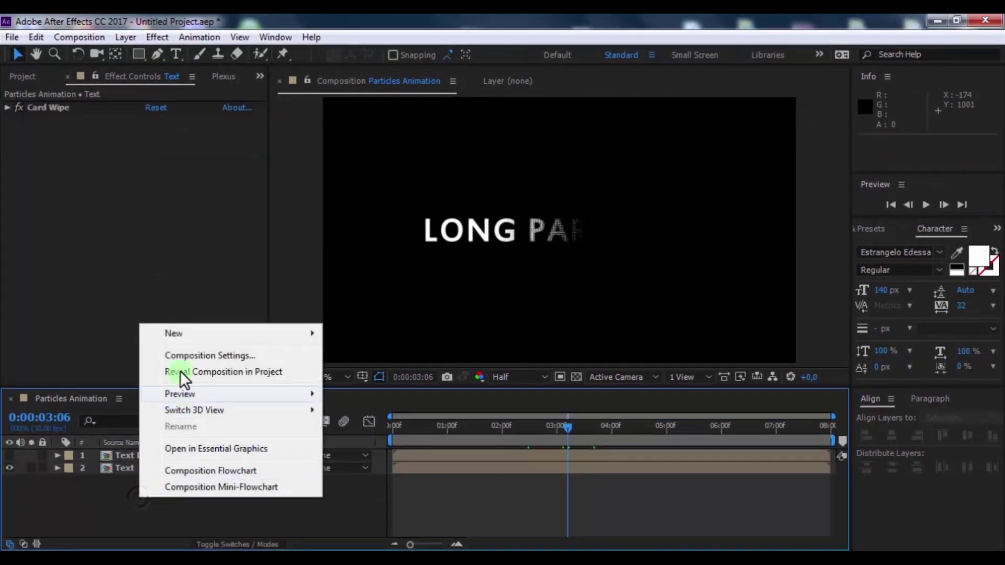
click(363, 369)
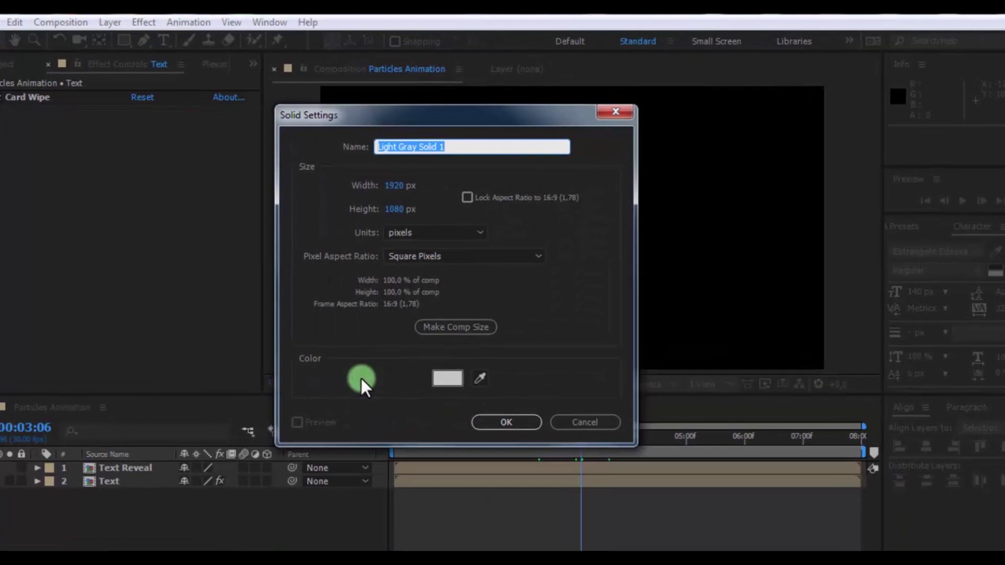
text(Particles)
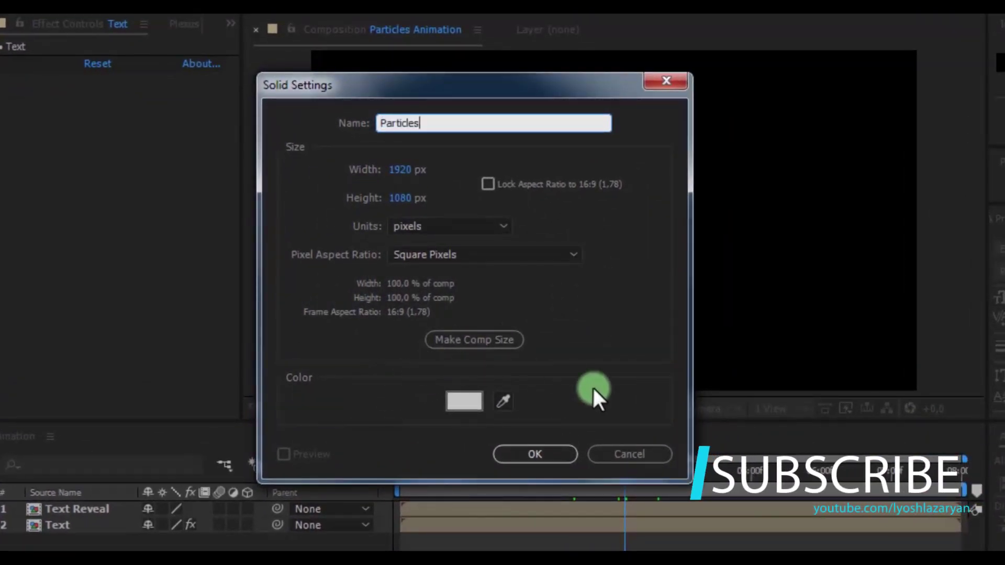
click(546, 455)
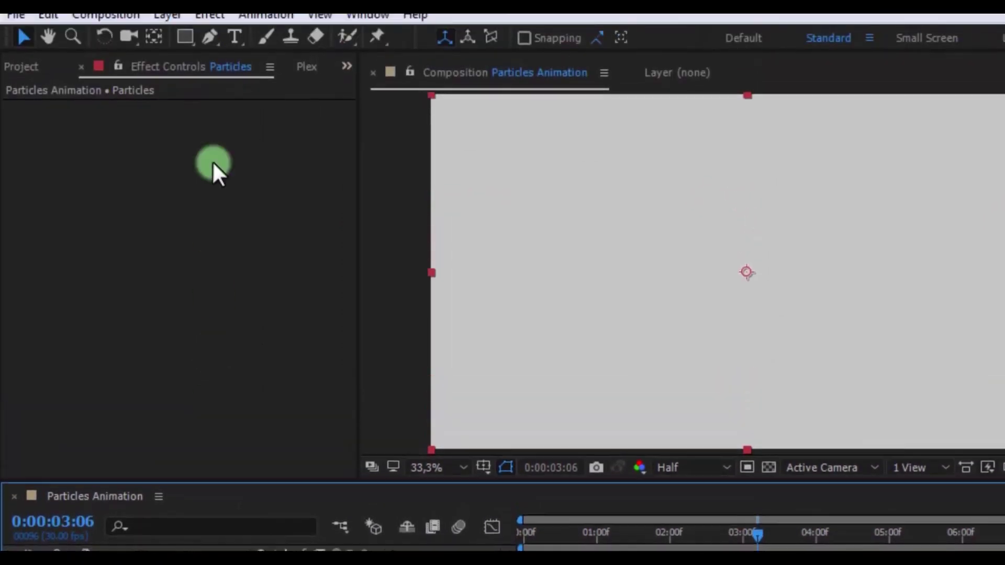
- Apply Trapcode Particular to the Particles solid and set Emitter Type to Layer
click(202, 41)
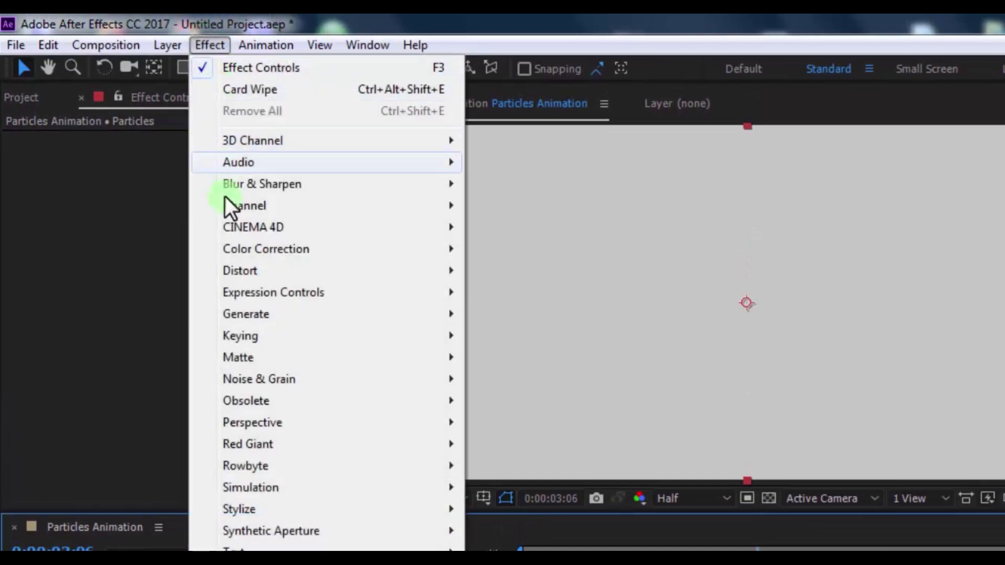
mouse_move(247, 461)
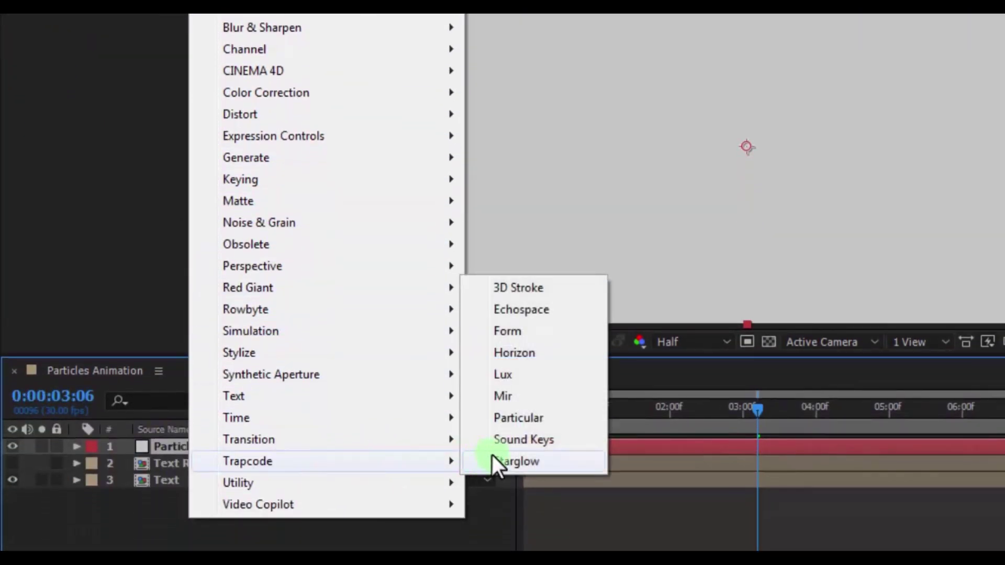
click(501, 418)
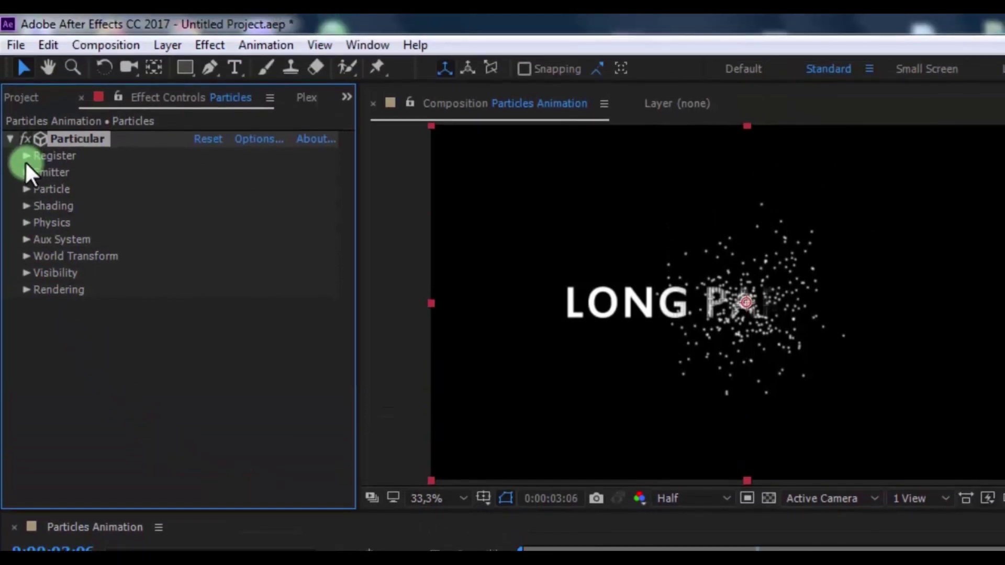
click(24, 168)
scroll(47, 169, down, 2)
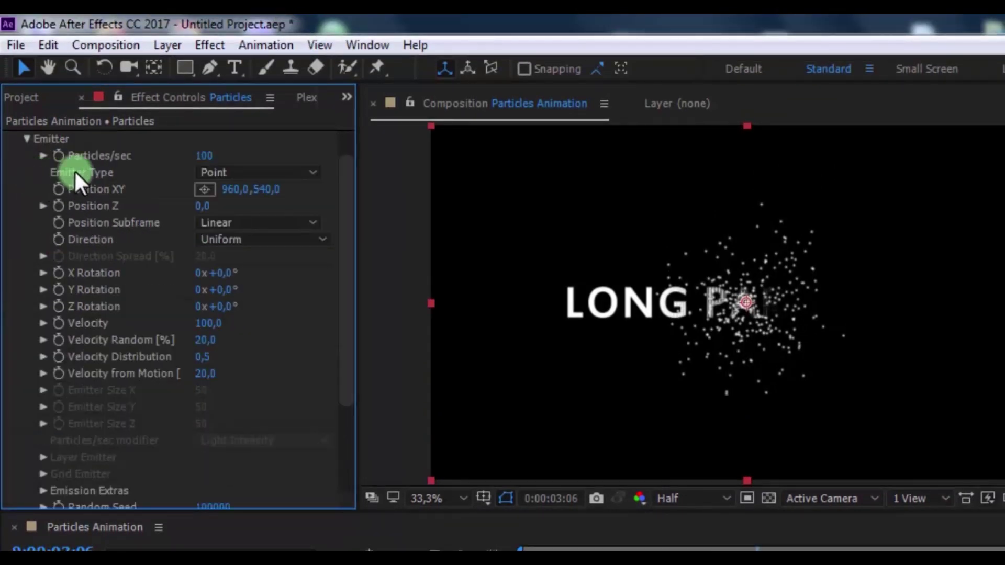
click(225, 173)
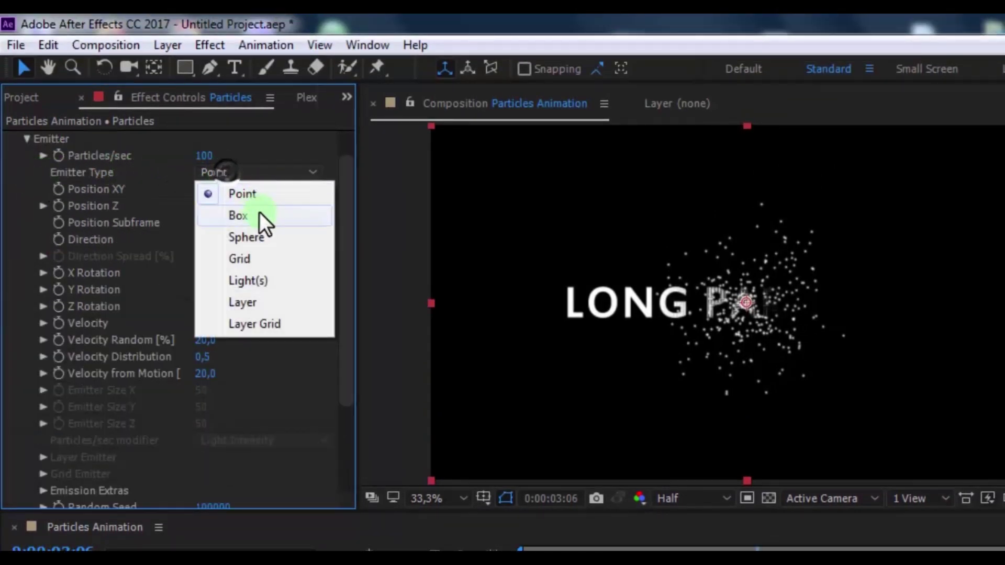
click(242, 302)
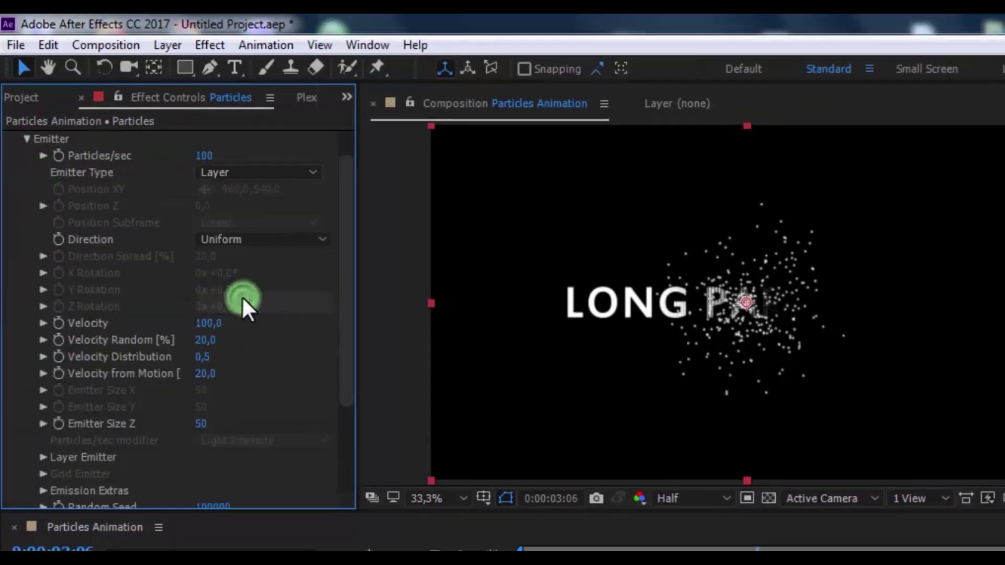
- Choose Text Reveal as the emitter layer, sampled at particle birth time
click(44, 455)
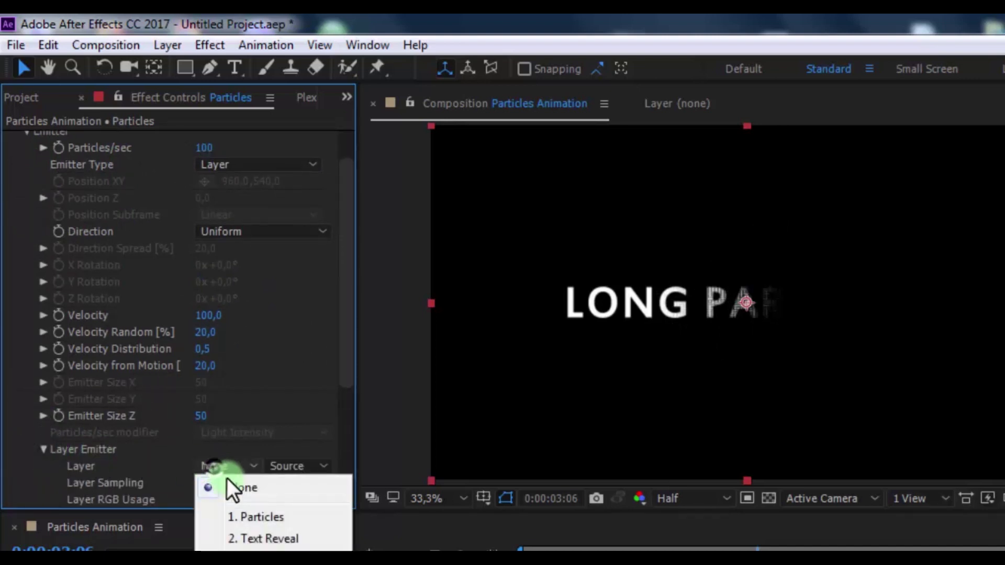
click(250, 540)
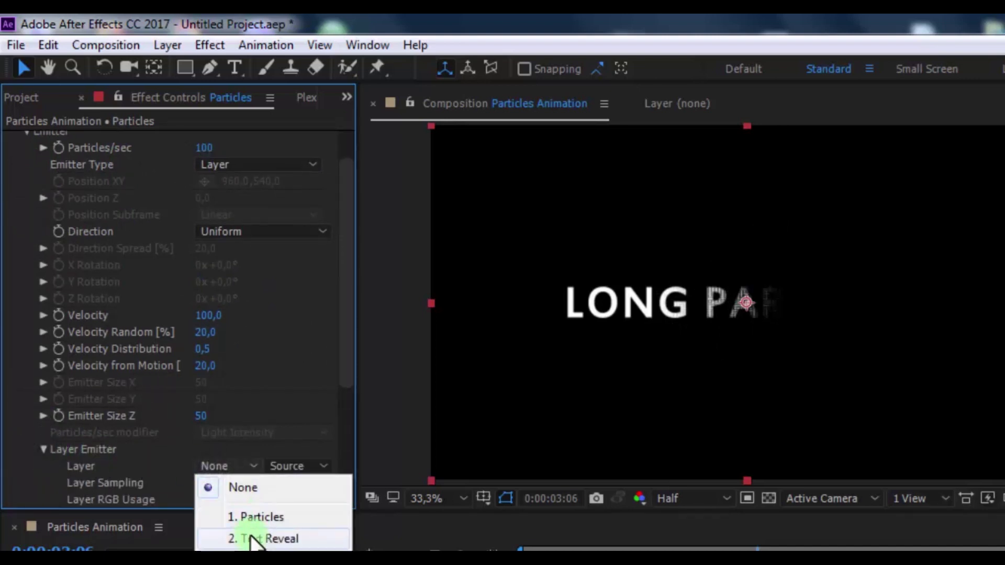
scroll(206, 440, down, 2)
click(211, 439)
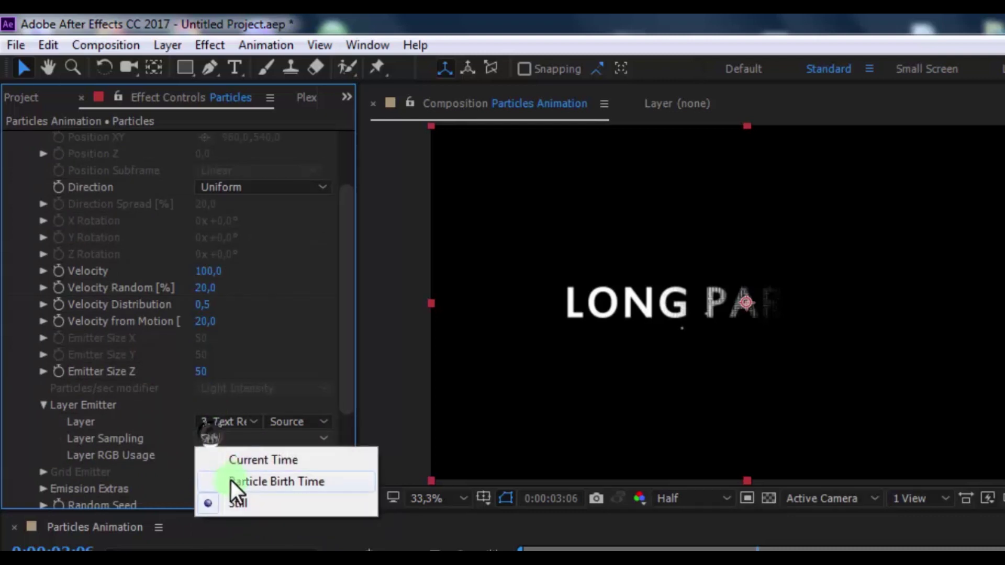
click(262, 485)
scroll(143, 384, up, 4)
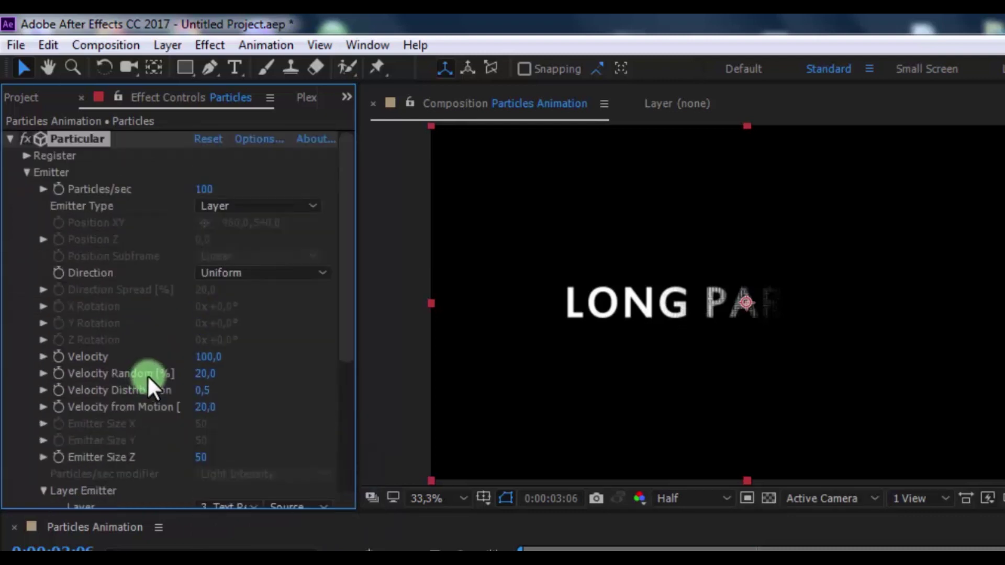
- Set Particles/sec to 1,000,000 with Direction Outwards
click(203, 189)
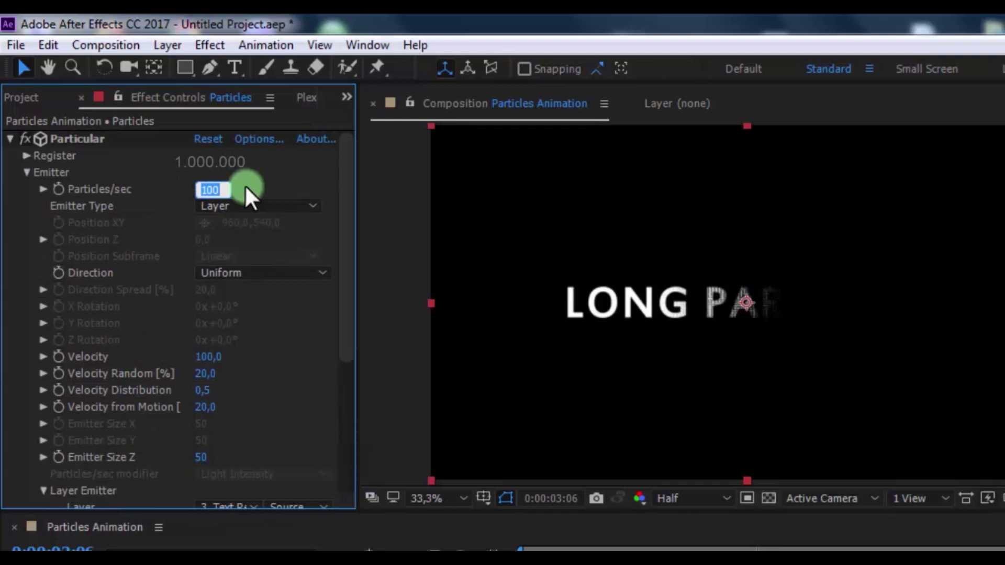
text(10)
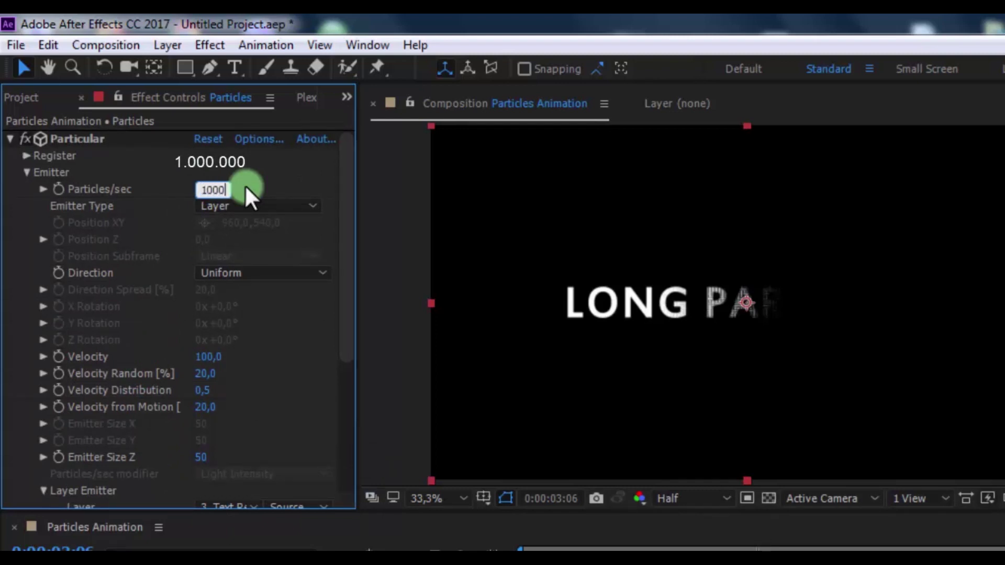
text(0000)
key(Return)
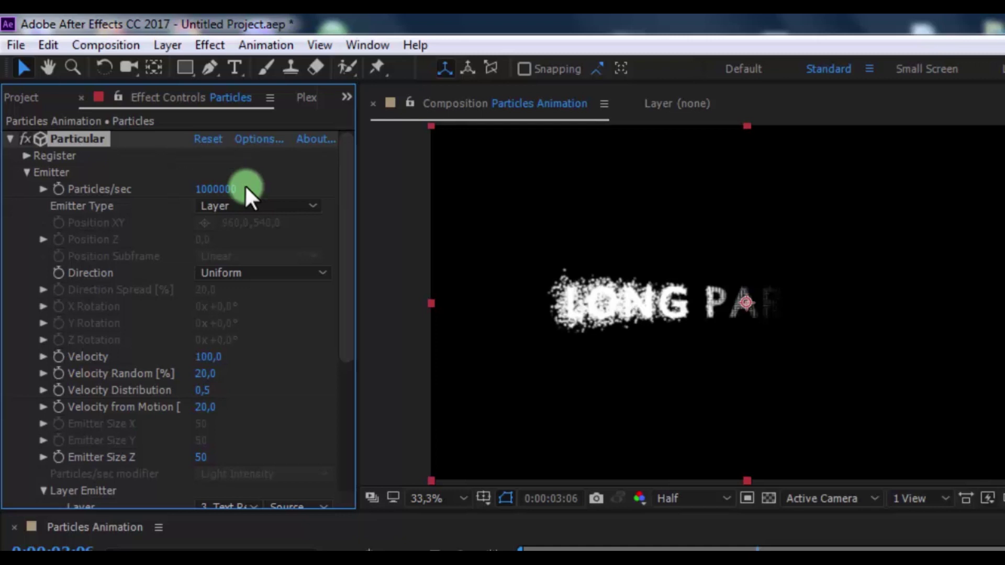
click(250, 271)
click(273, 377)
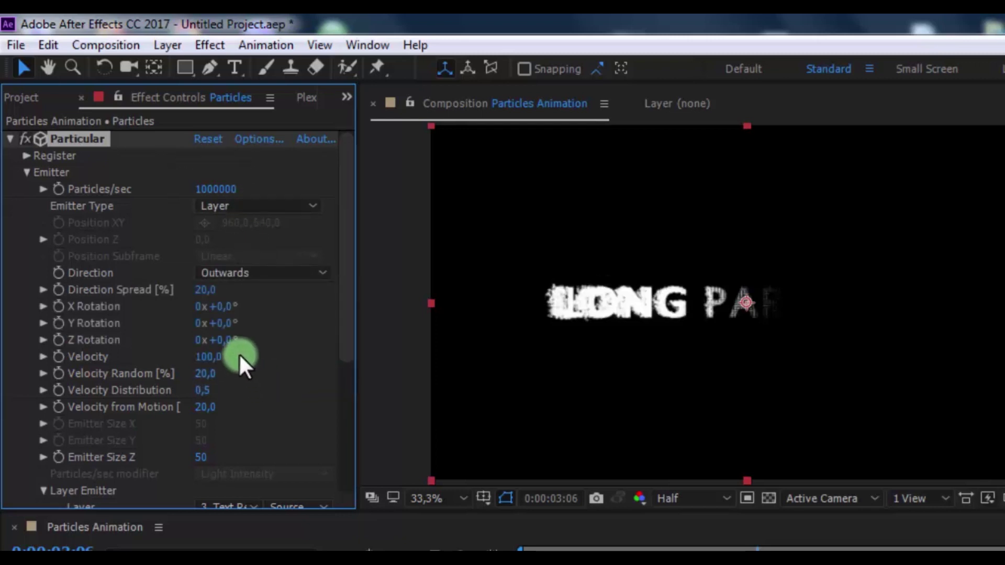
- Rotate the emitter 50° on X and 340° on Y
click(220, 308)
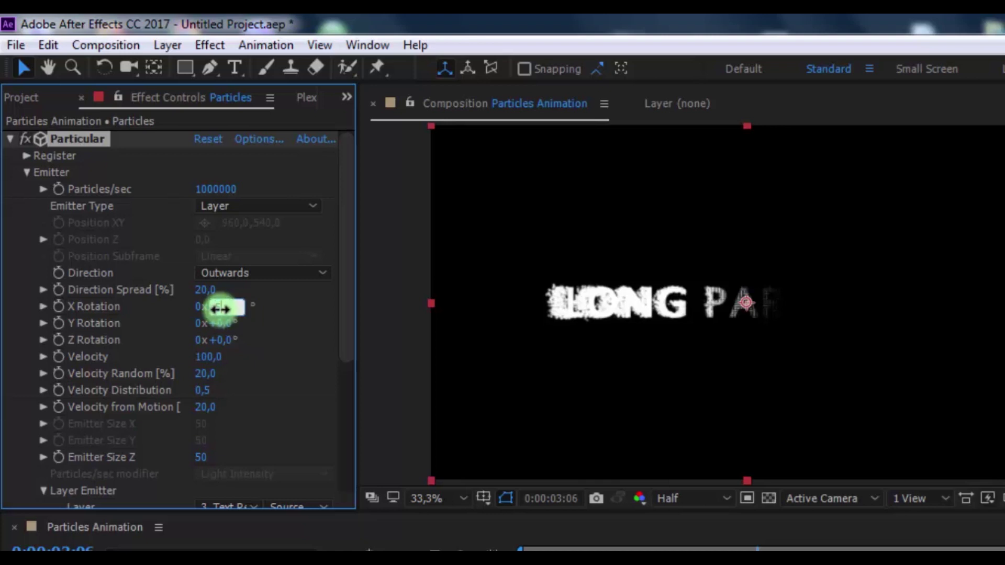
text(0)
key(Return)
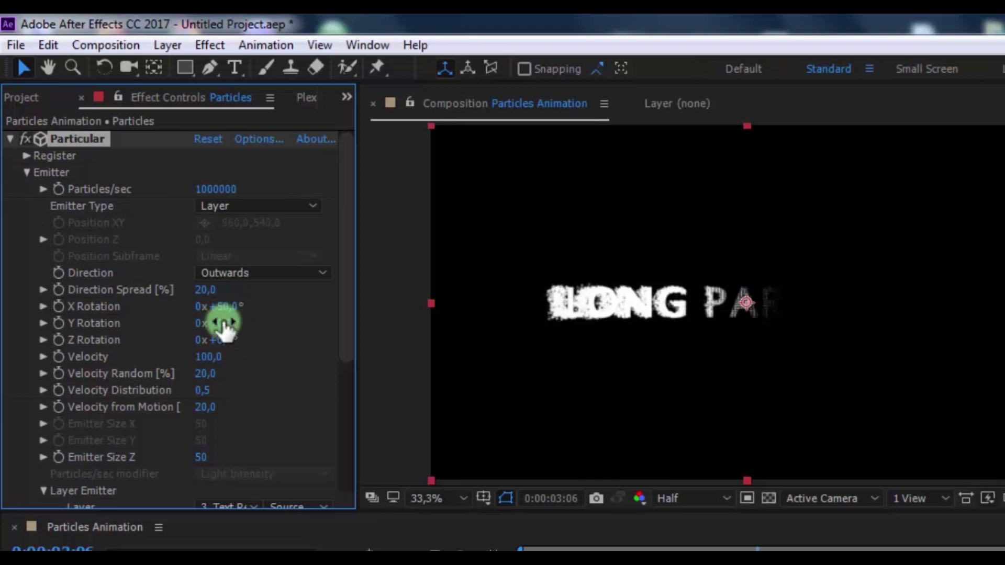
click(226, 326)
click(226, 325)
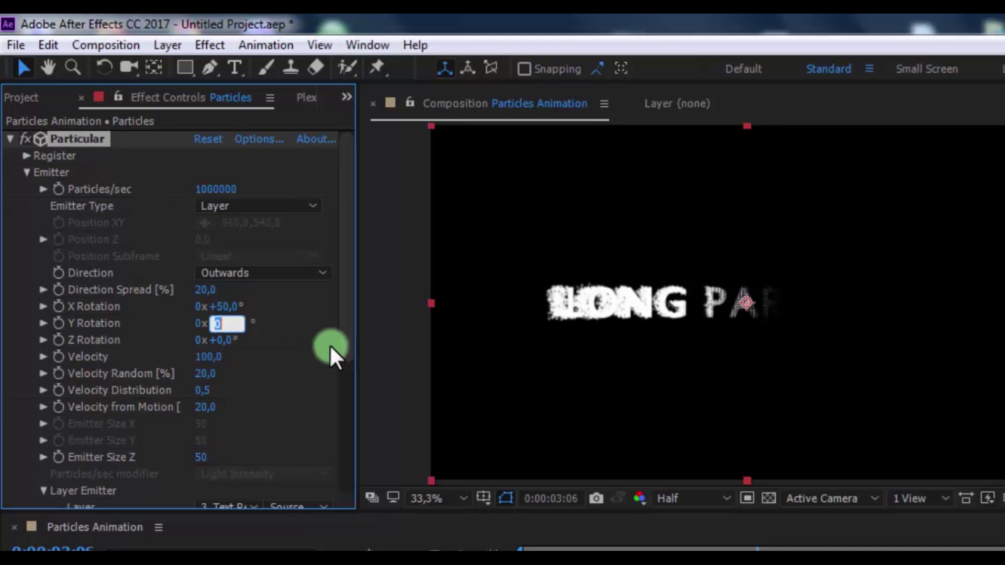
text(340)
key(Return)
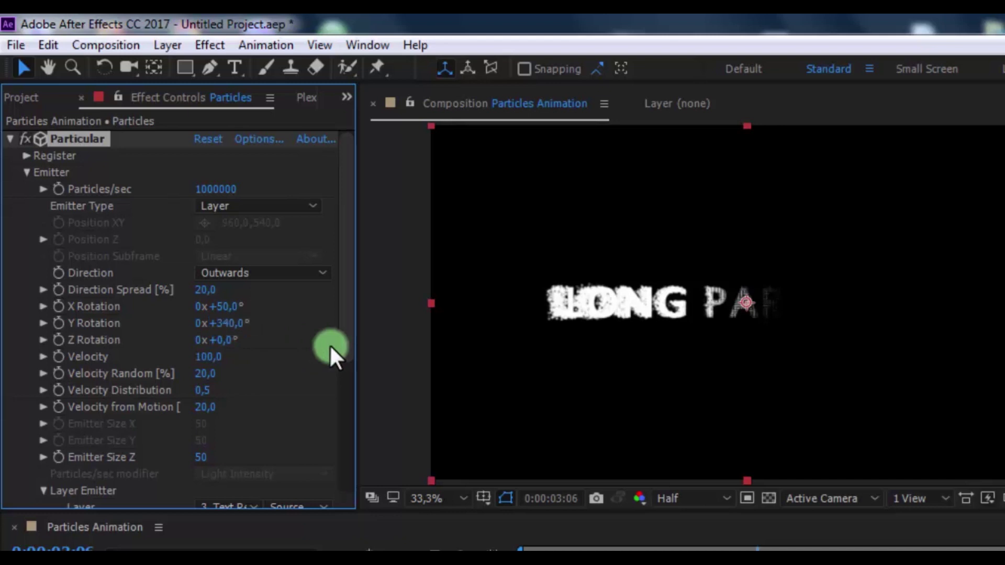
- Set Velocity to 5 with 30% Velocity Random
click(209, 357)
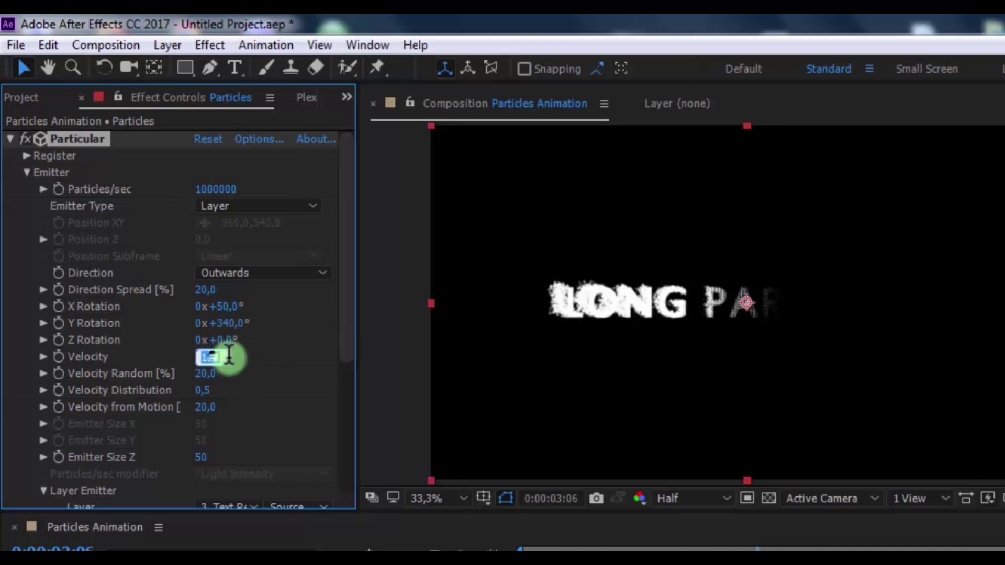
text(5)
key(Return)
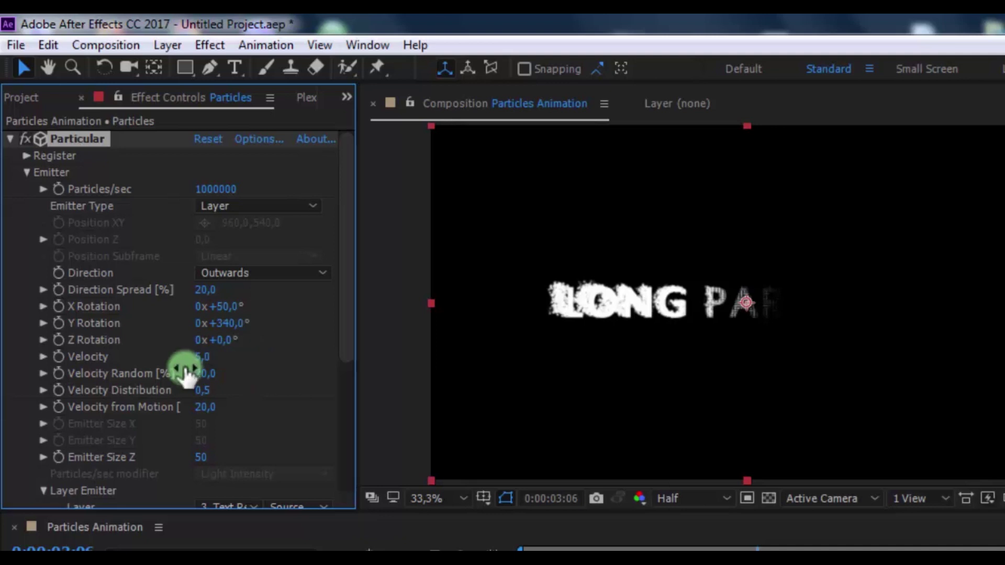
click(199, 366)
key(Return)
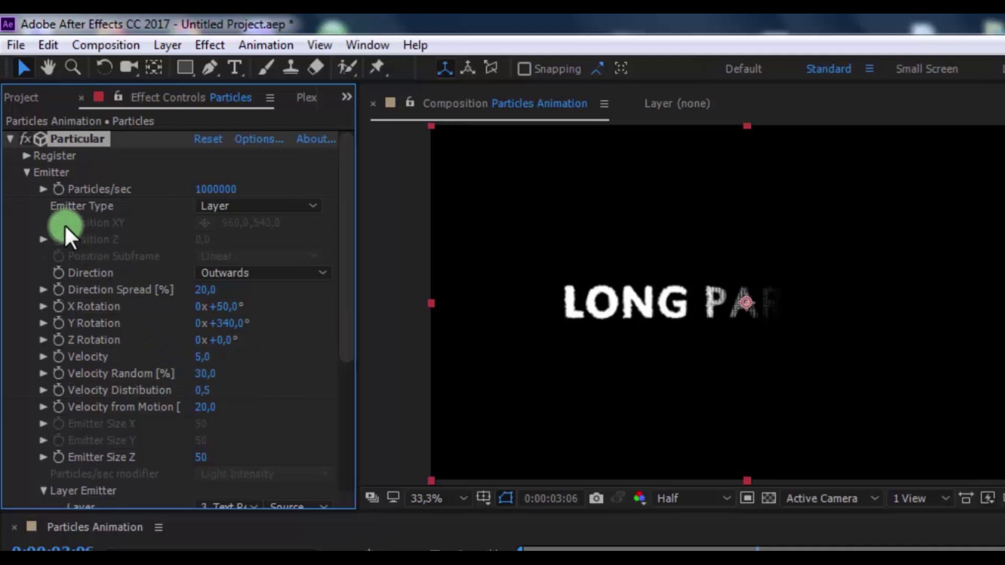
- Expand the Particle settings and set Life Random to 100%, viewing the 3:28 frame
click(24, 172)
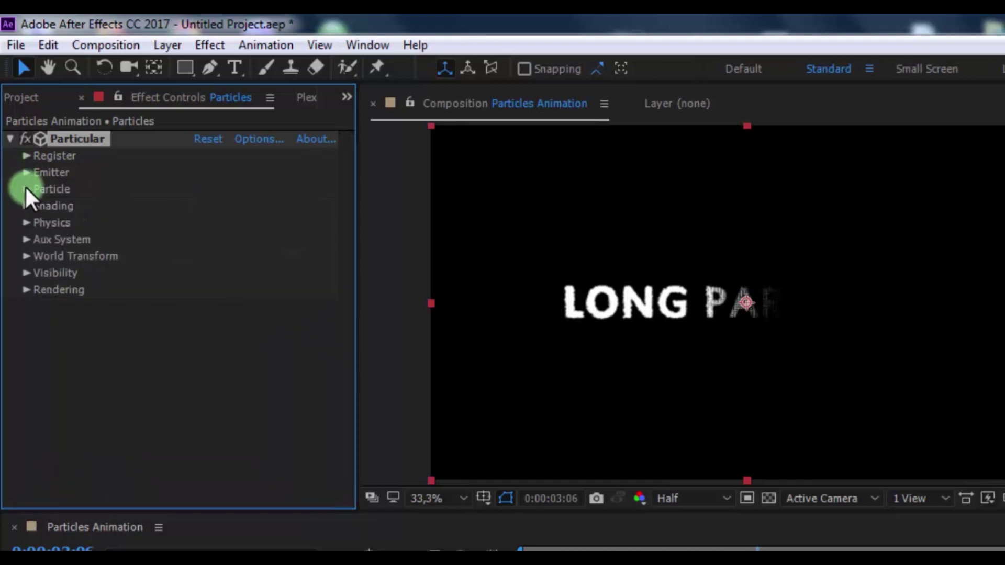
click(26, 189)
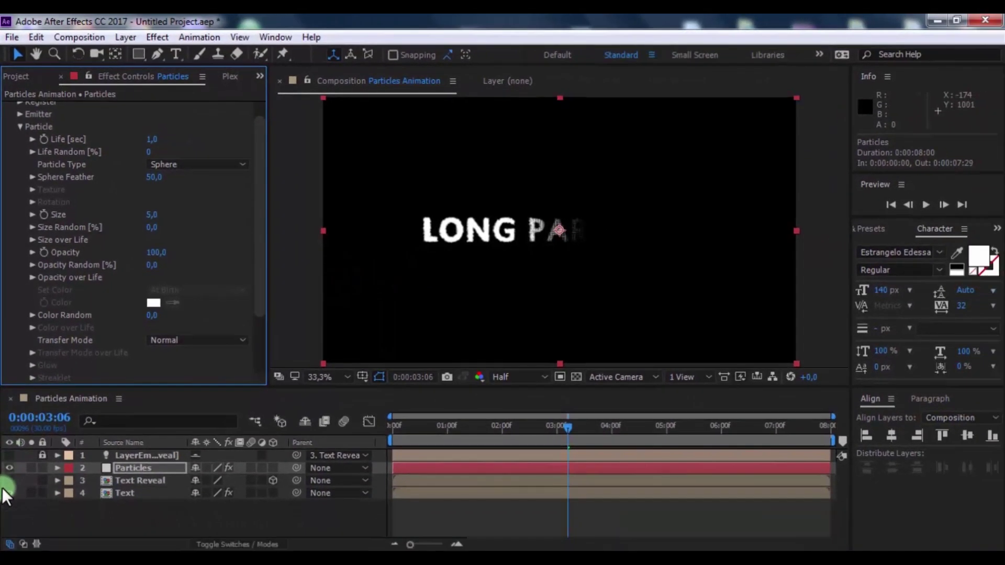
click(9, 492)
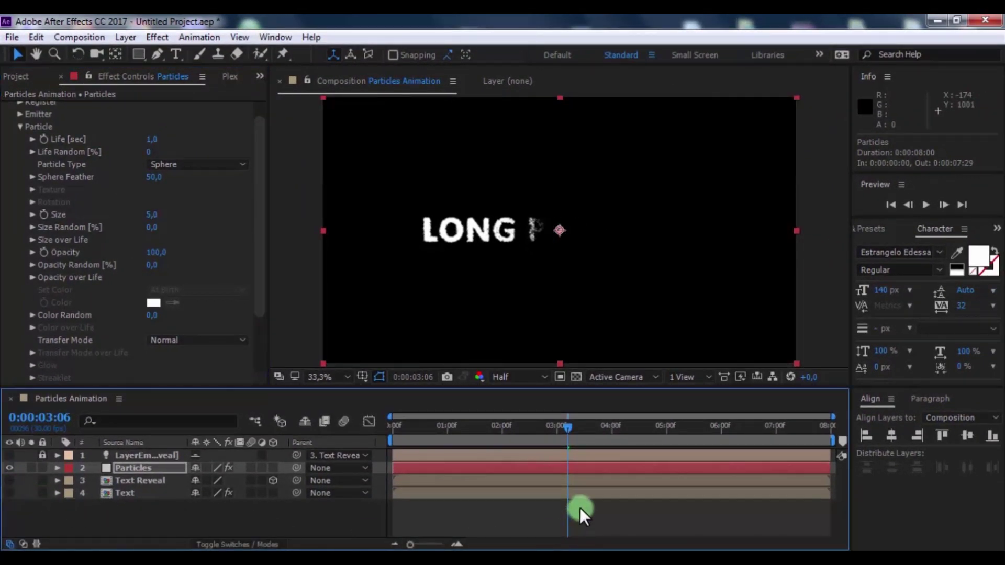
click(608, 425)
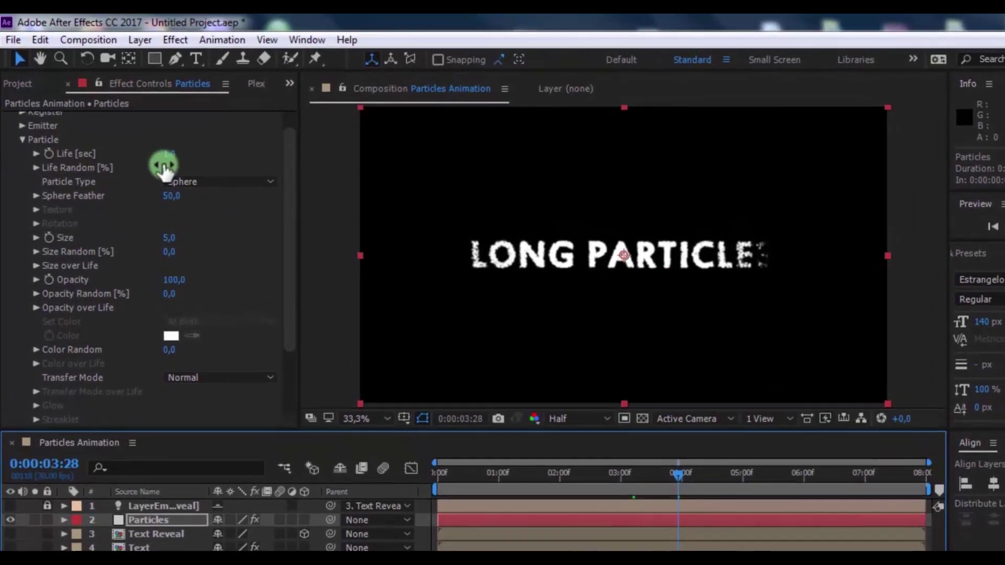
click(159, 161)
text(100)
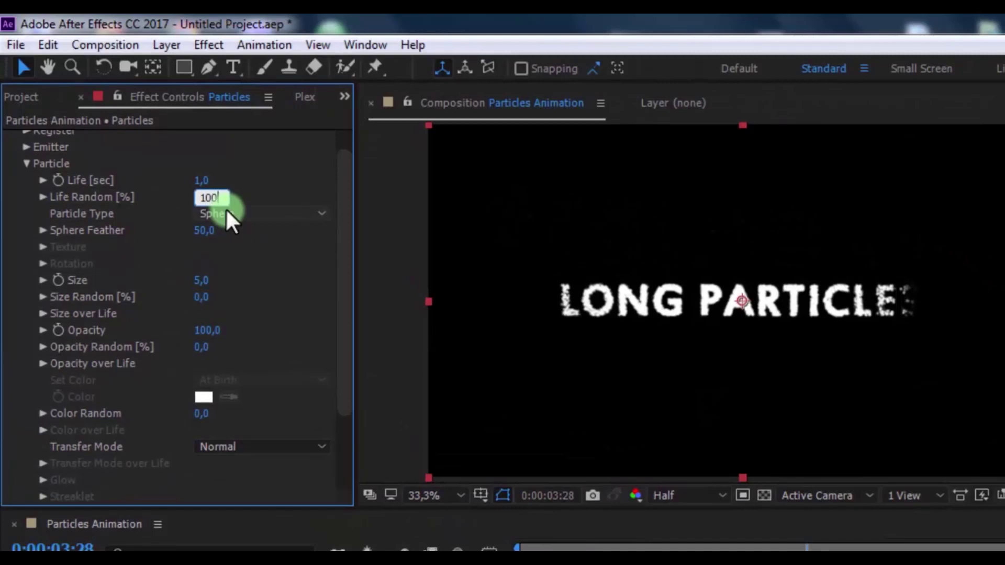
- Set Sphere Feather to 0 and particle Size to 1
click(204, 231)
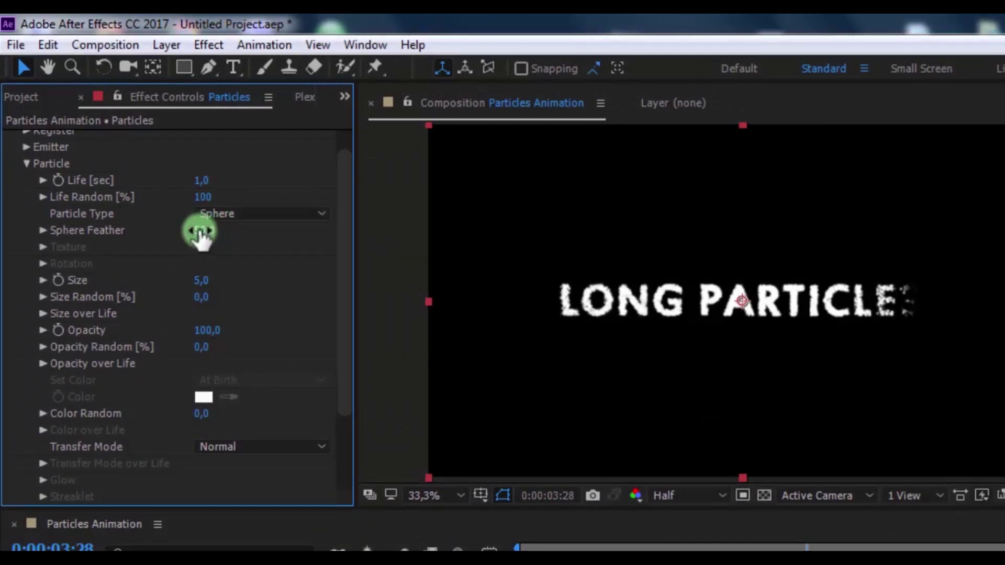
text(0)
key(Return)
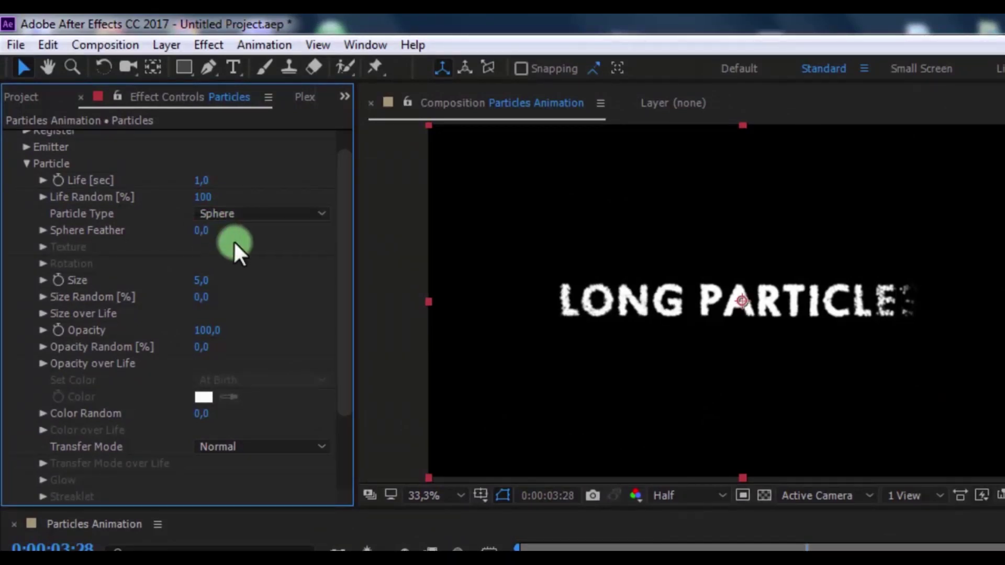
click(201, 281)
text(1)
key(Return)
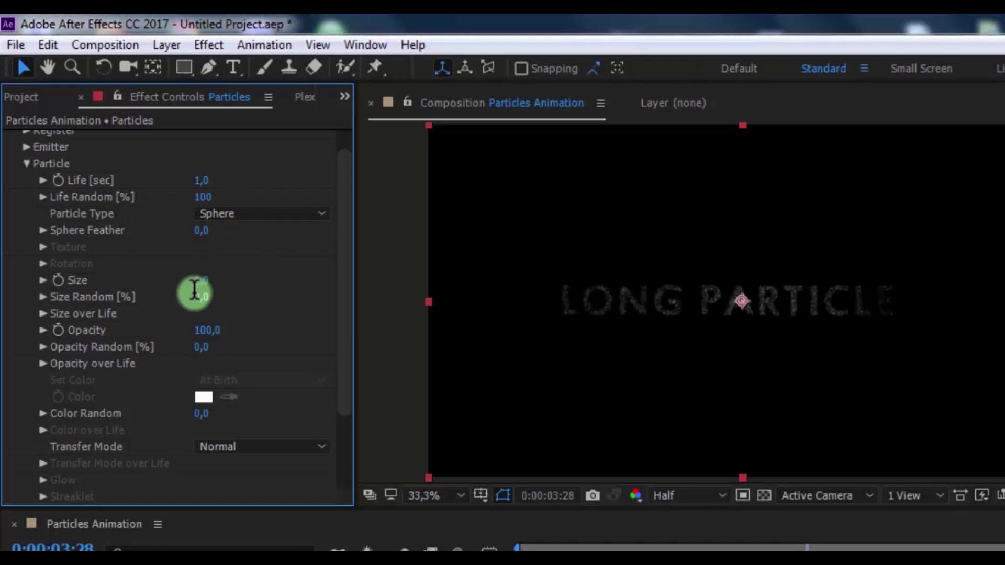
- Set Opacity Random to 70% and Size Random to 10%
click(204, 347)
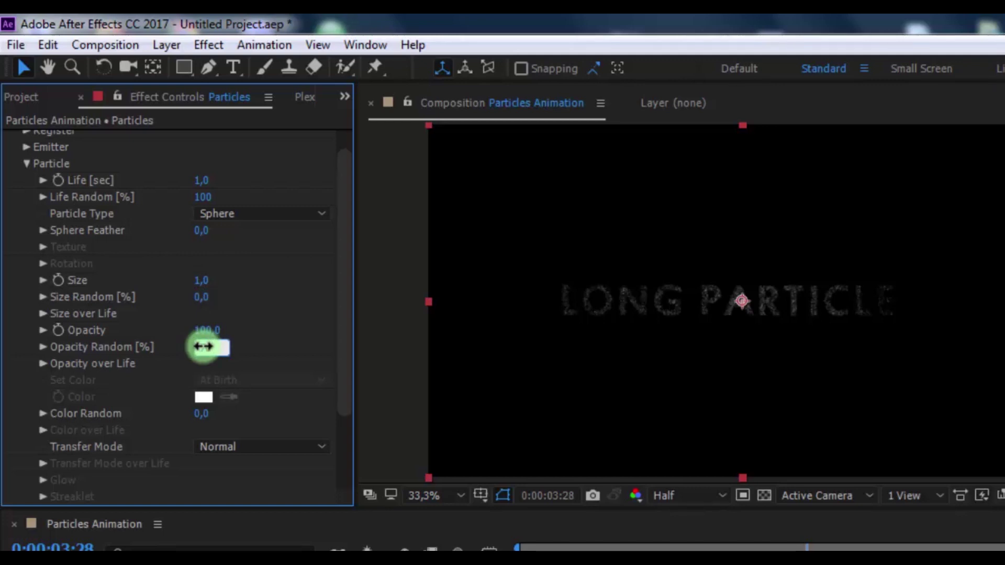
text(70)
key(Return)
click(202, 296)
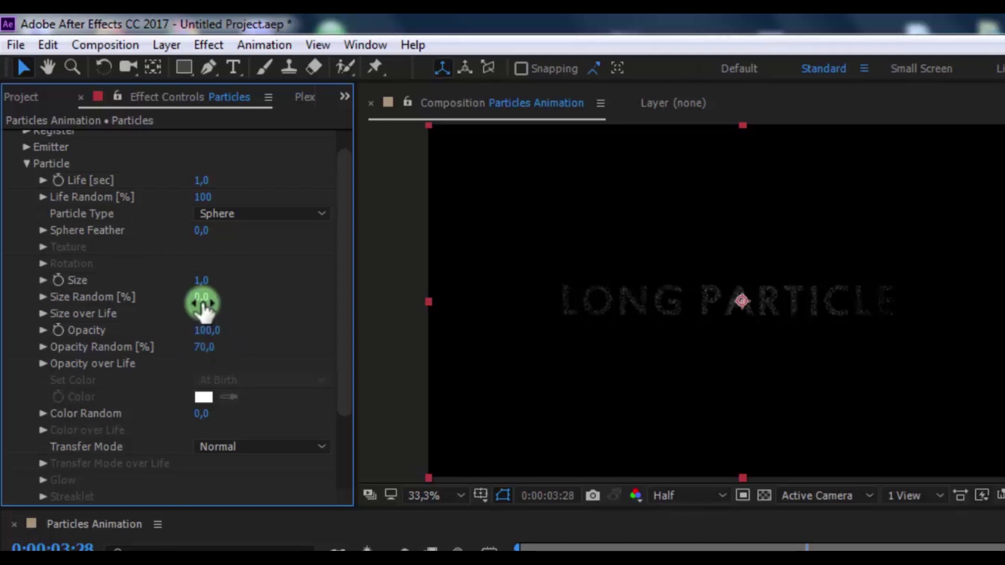
text(10)
key(Return)
click(20, 188)
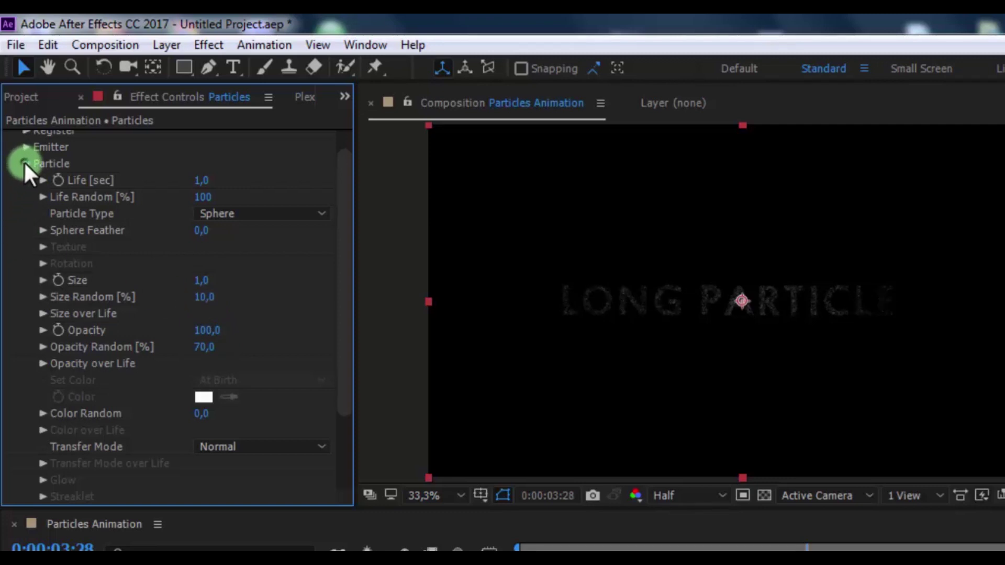
- Set Particular's physics gravity to -500 so particles rise
click(24, 162)
click(26, 221)
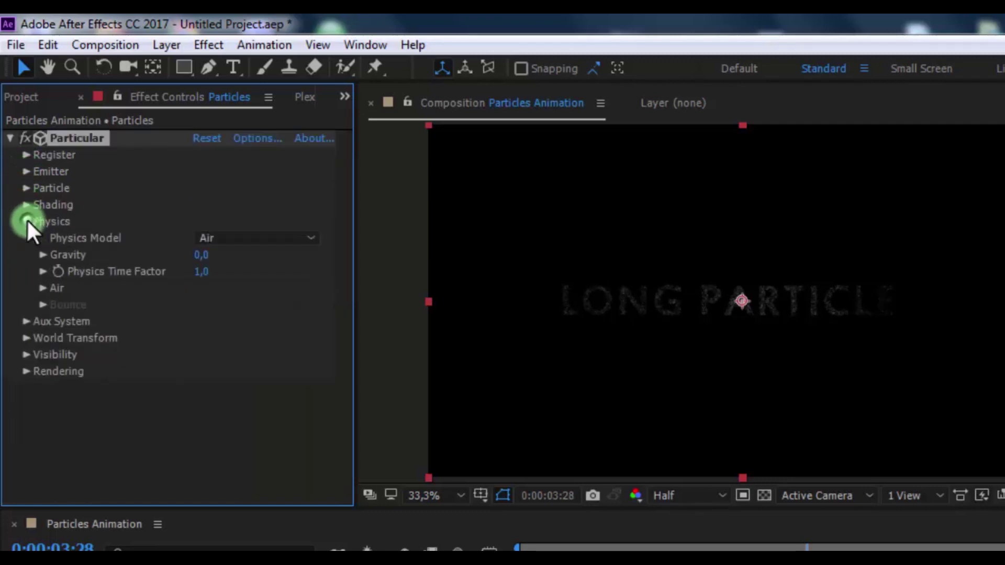
click(207, 255)
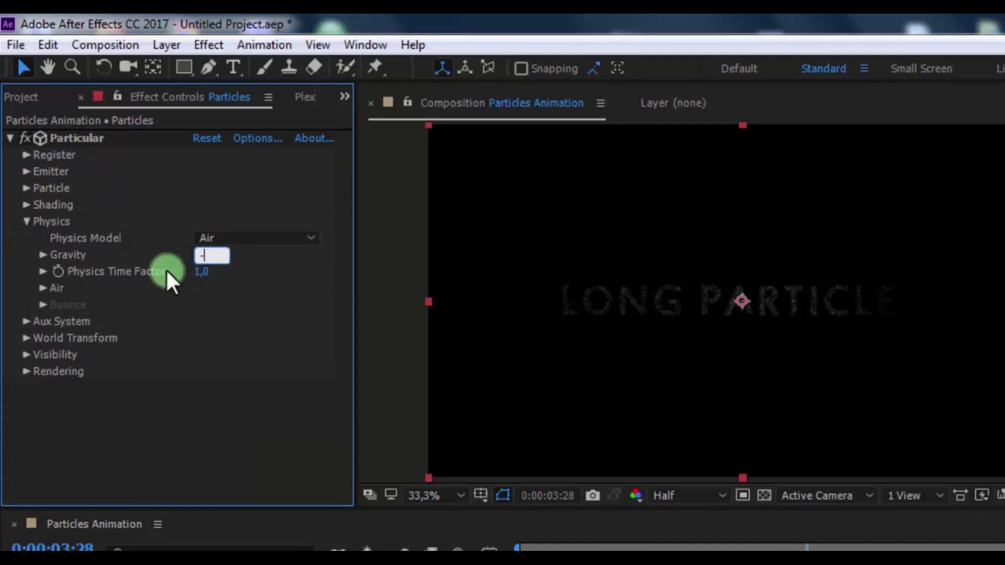
text(-500)
key(Return)
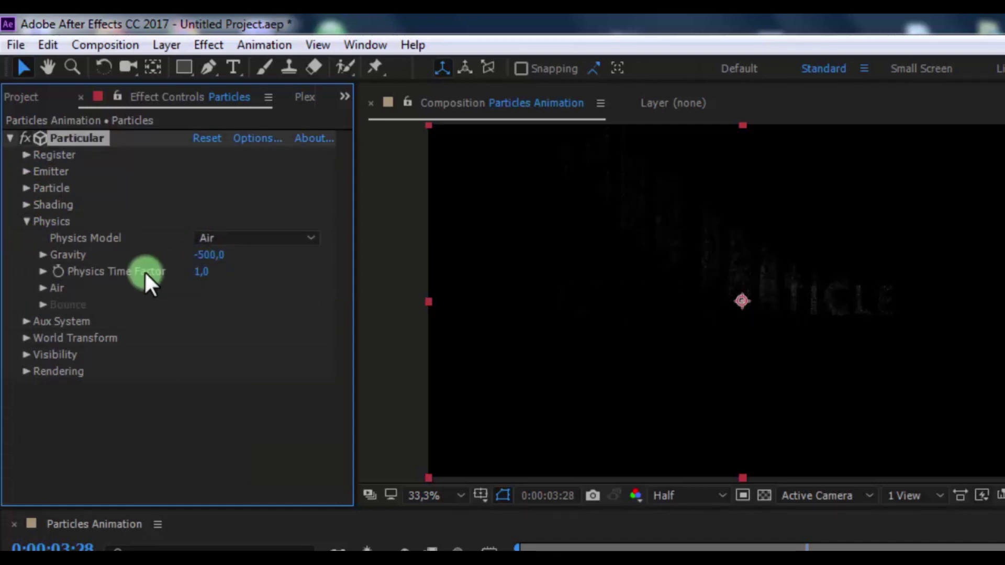
- Set air resistance to 3 and Wind X to -150
click(42, 289)
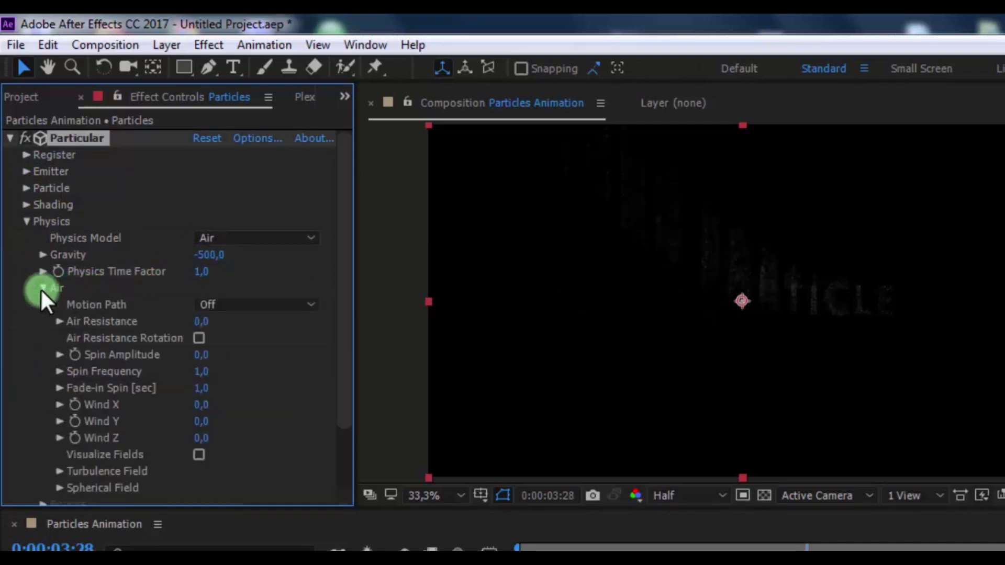
click(202, 321)
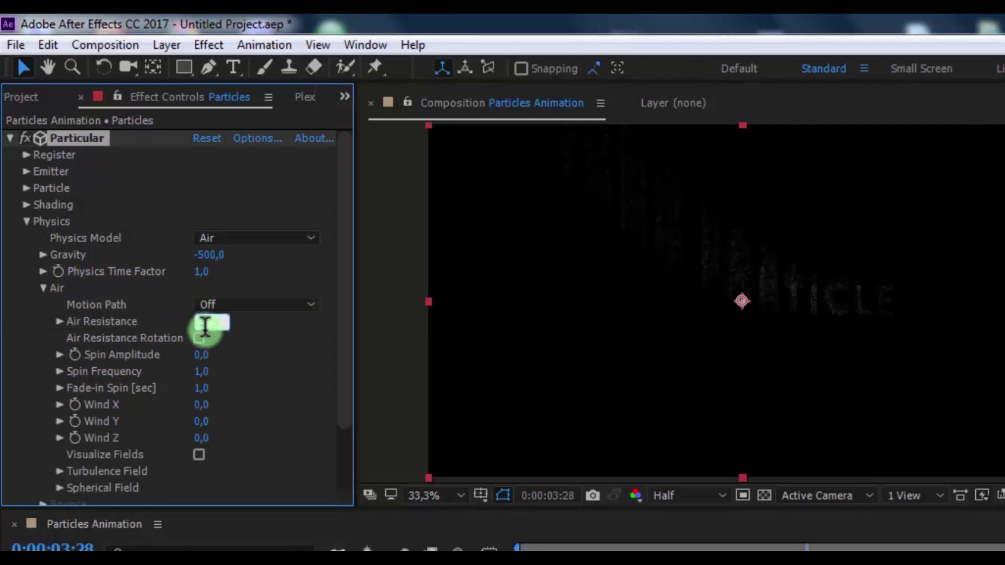
text(3)
key(Return)
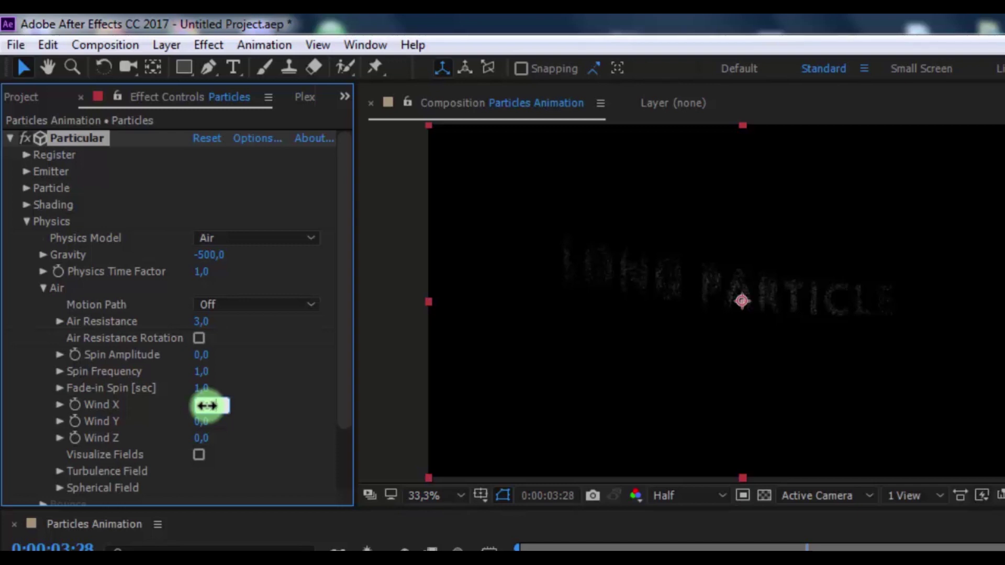
drag(208, 405, 178, 406)
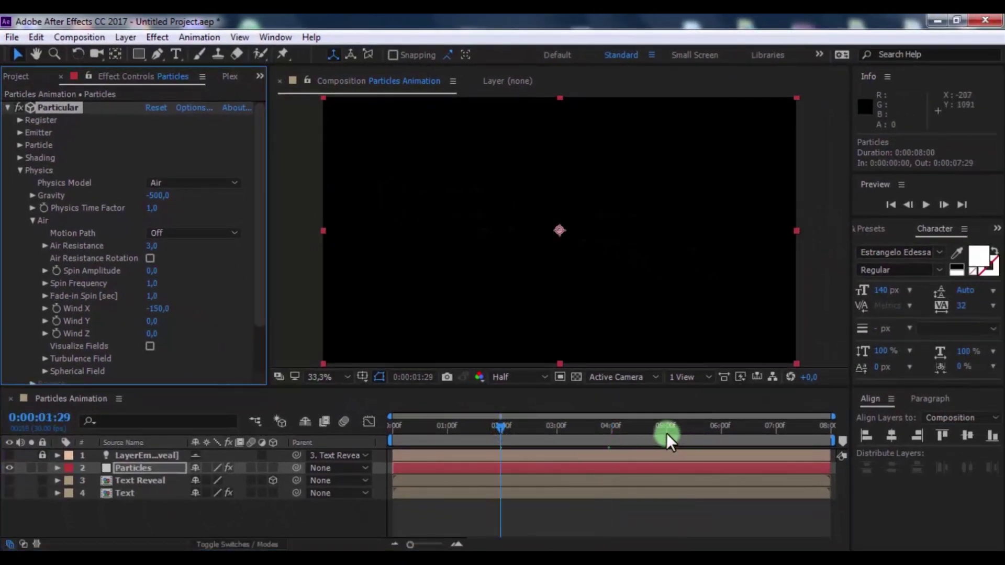
- Keyframe Wind X from 5:00, strengthening to -250 at 6:15
drag(501, 438, 666, 434)
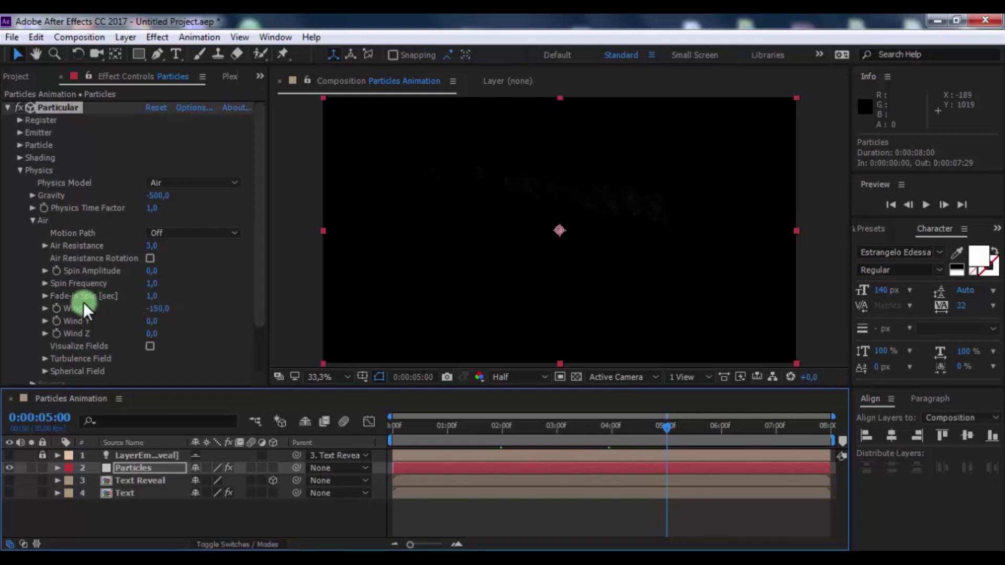
click(56, 308)
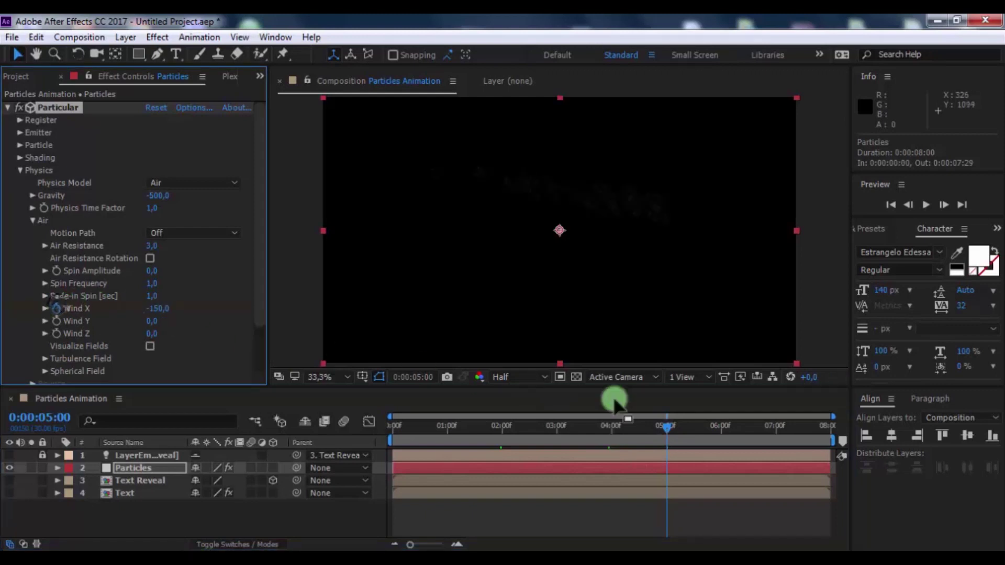
click(748, 426)
click(157, 308)
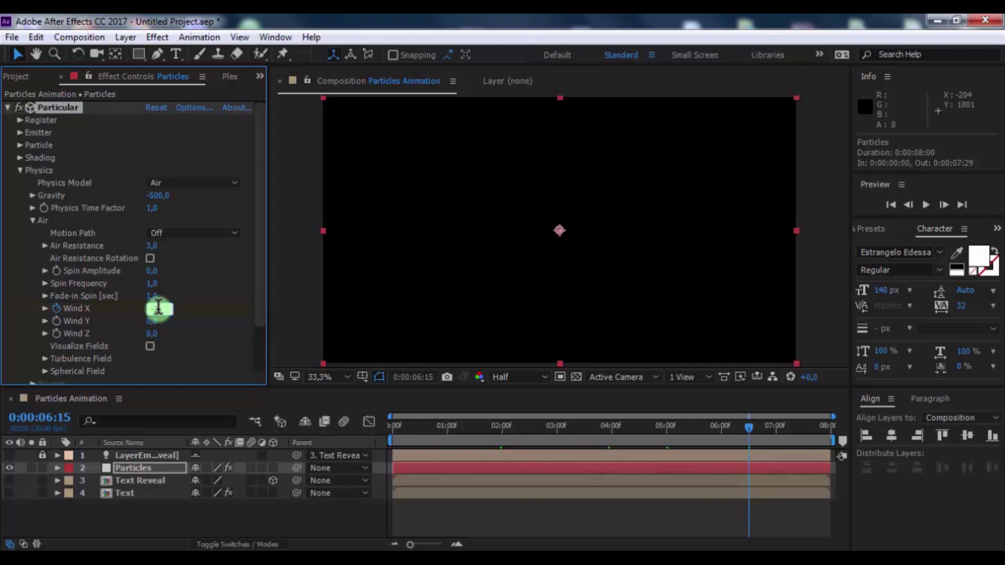
text(-250)
click(153, 316)
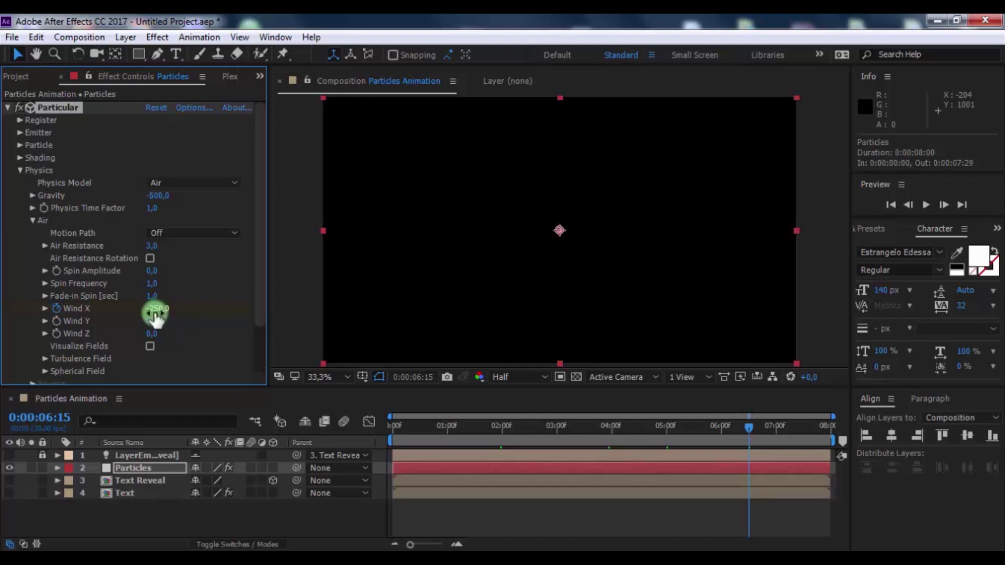
- Set Wind Y to 90 and start entering Wind Z as 25
click(156, 322)
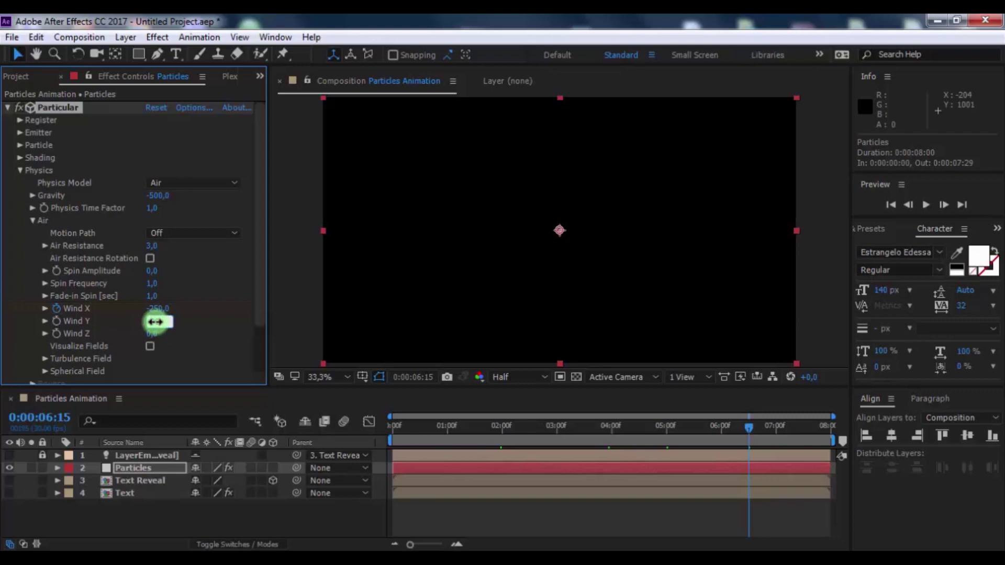
text(90)
click(607, 430)
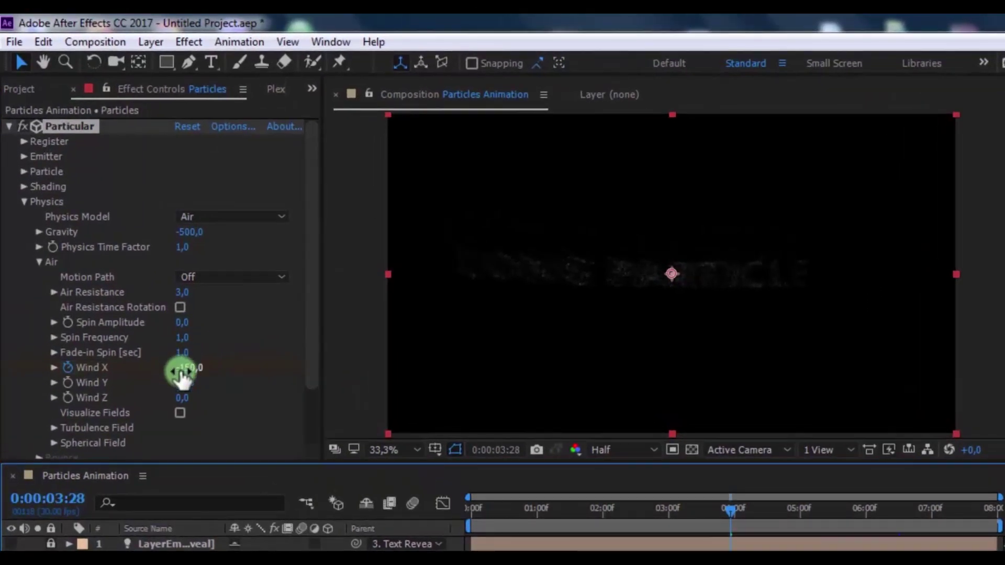
click(152, 341)
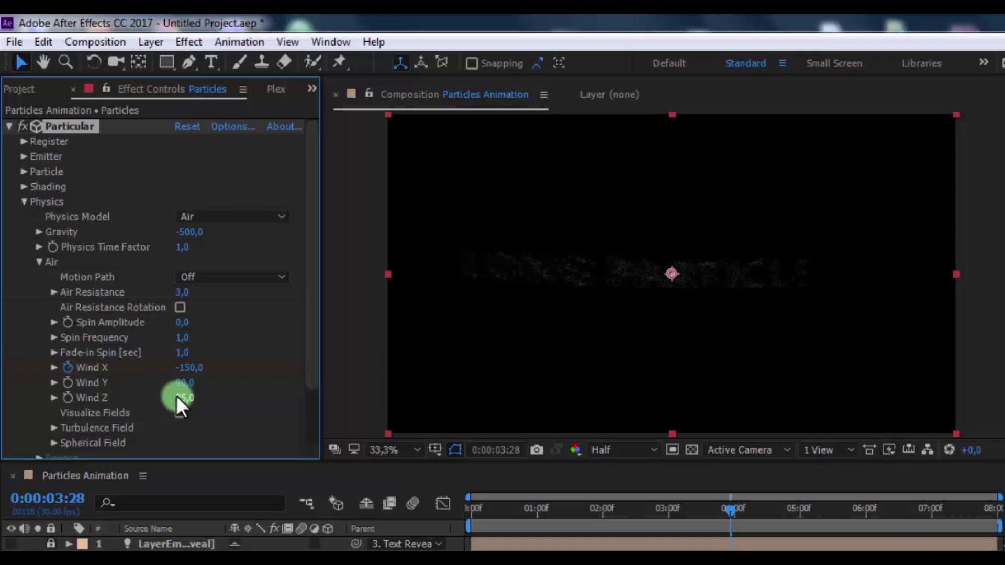
- Reveal the Turbulence Field and set Affect Size 12 and Affect Position 450
scroll(168, 397, down, 3)
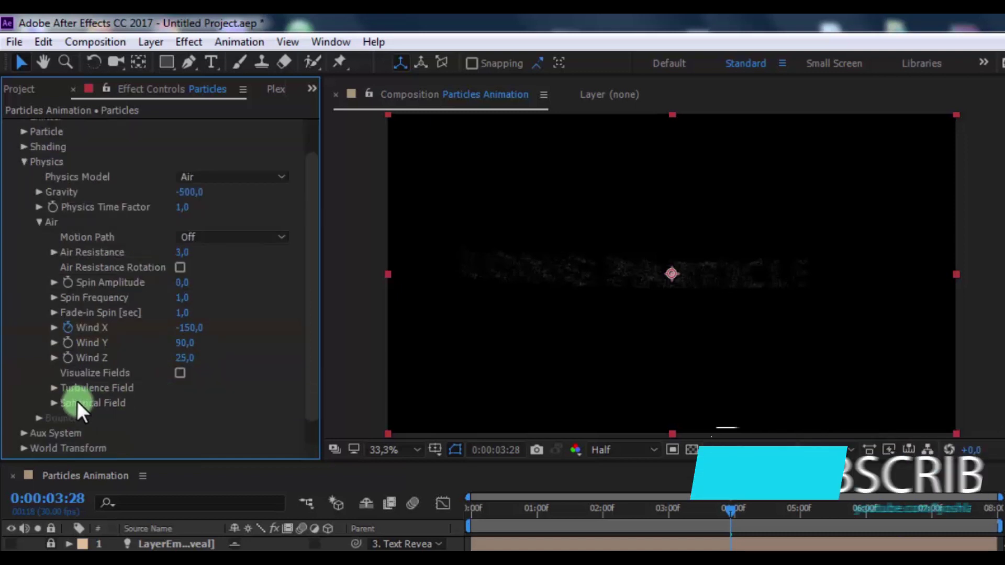
click(48, 393)
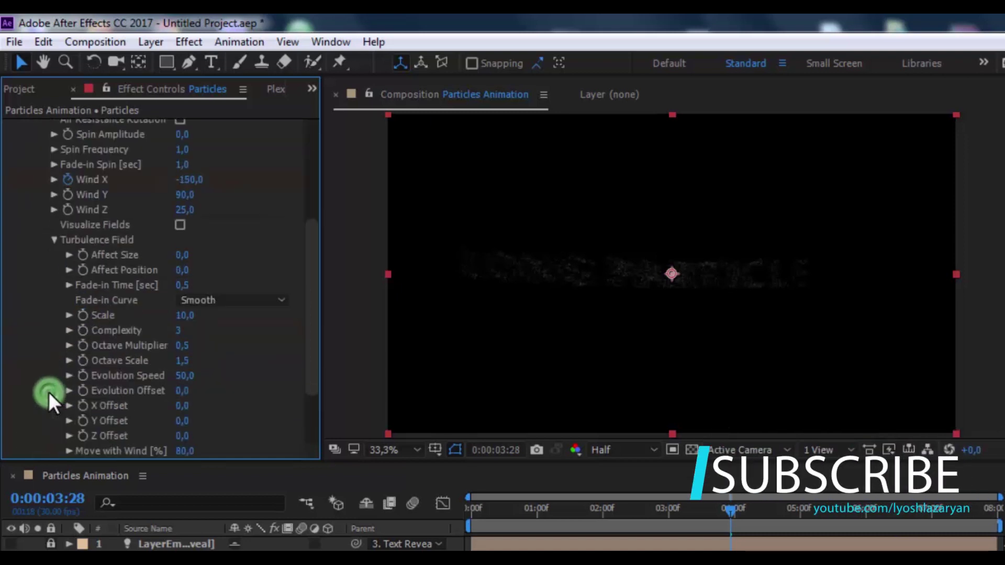
click(181, 255)
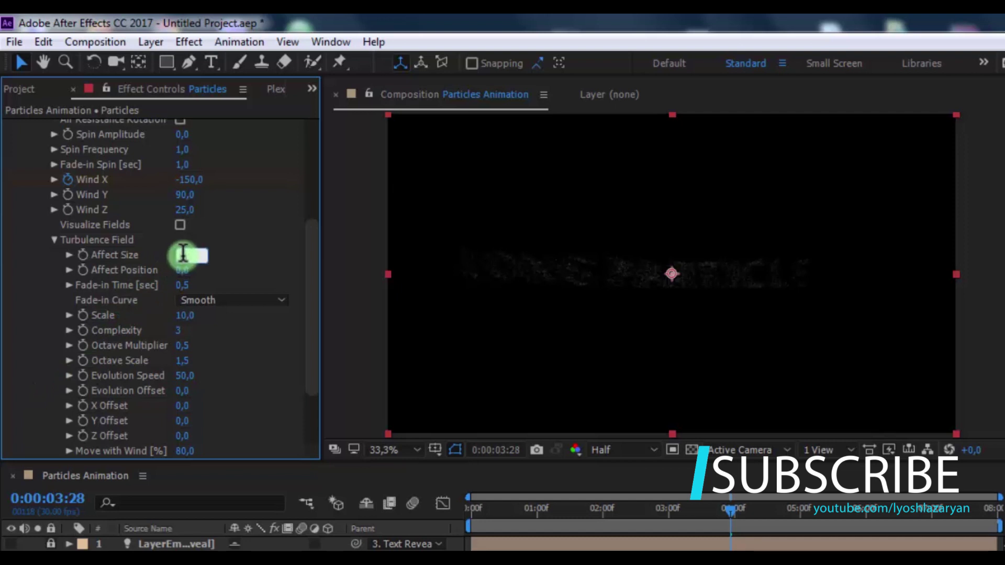
click(182, 268)
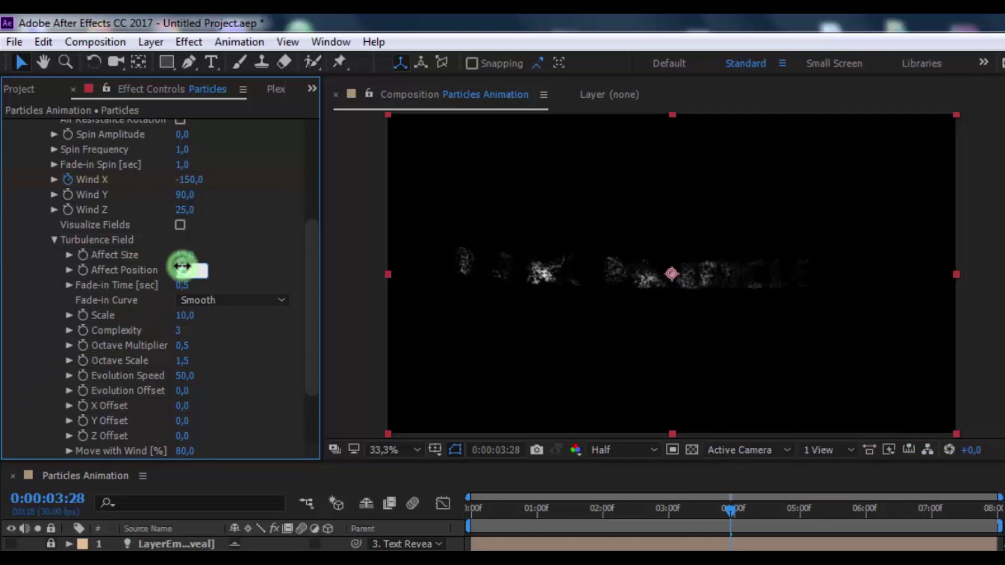
text(150)
key(Return)
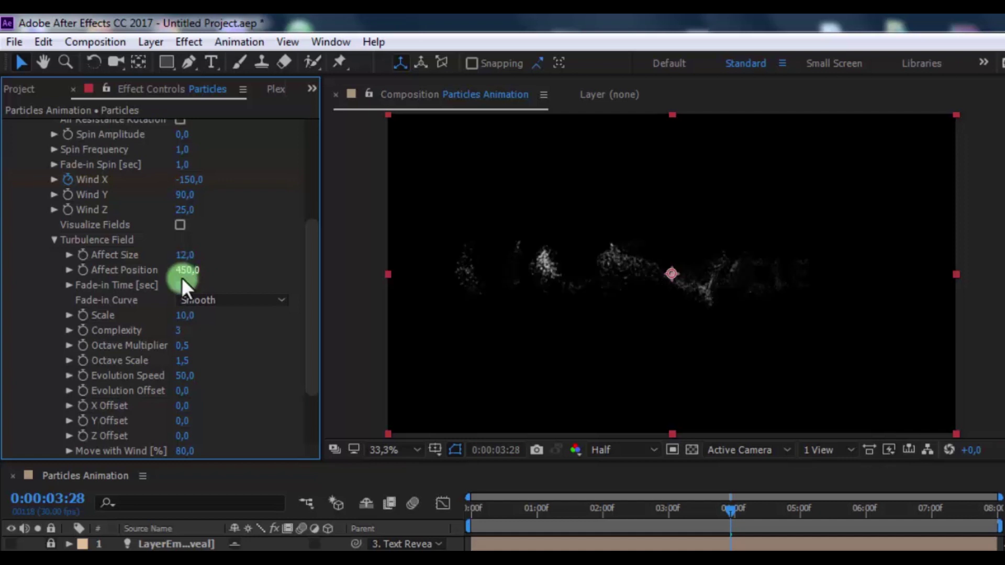
- Set turbulence fade-in time to 0.1 and scale to 14
click(183, 284)
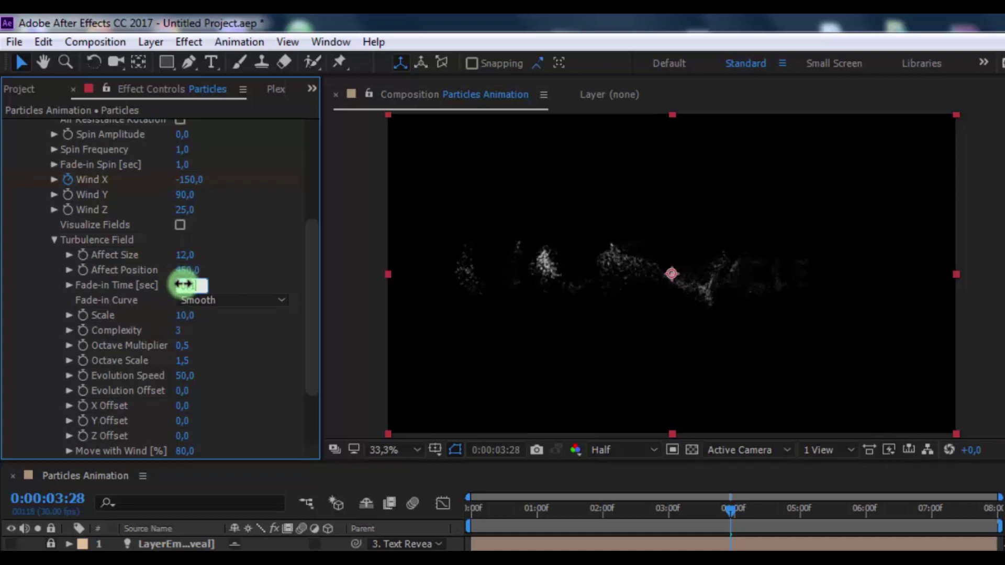
key(Return)
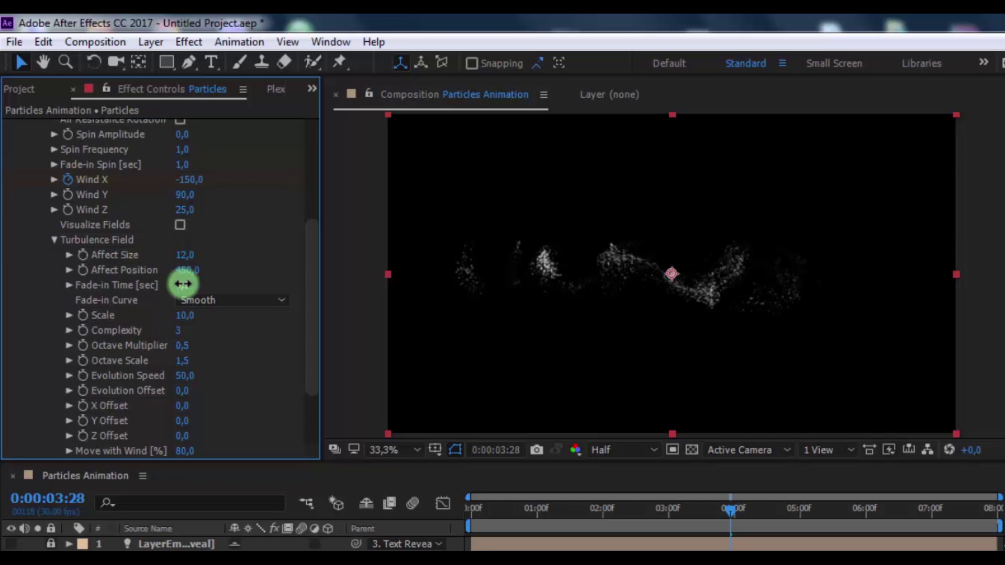
click(181, 316)
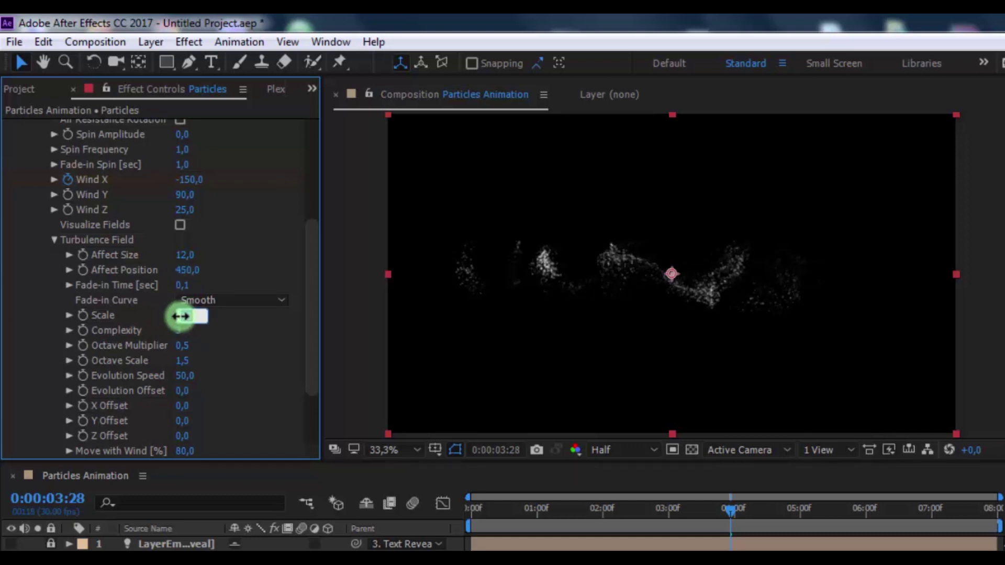
key(Return)
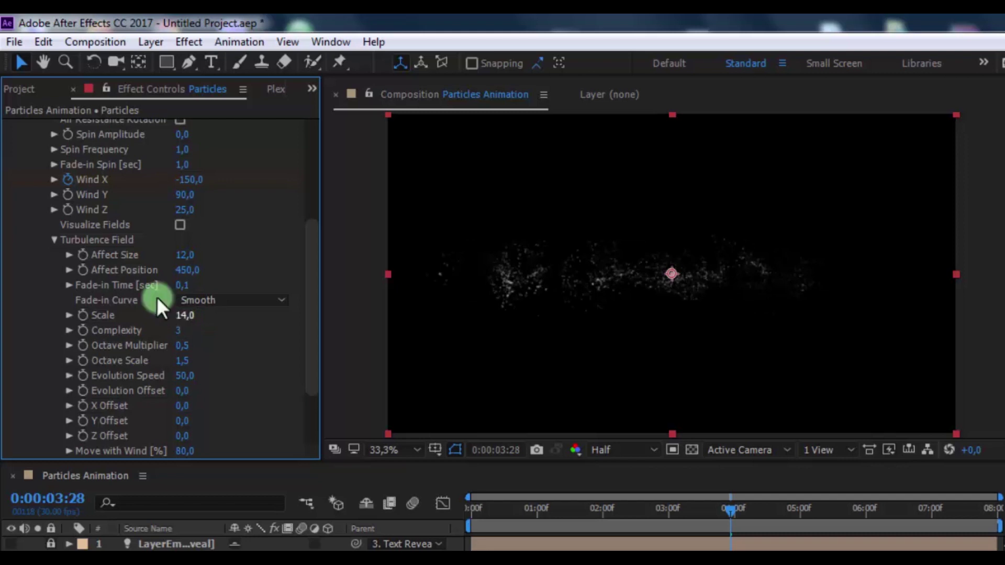
scroll(113, 270, up, 3)
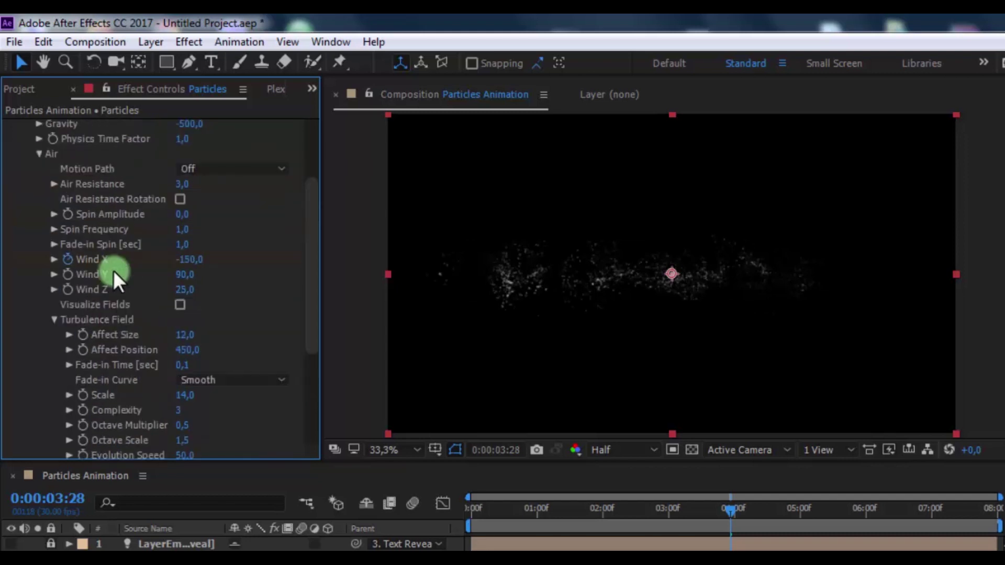
- Make the Aux System emit continuously at 100 particles per second
click(35, 148)
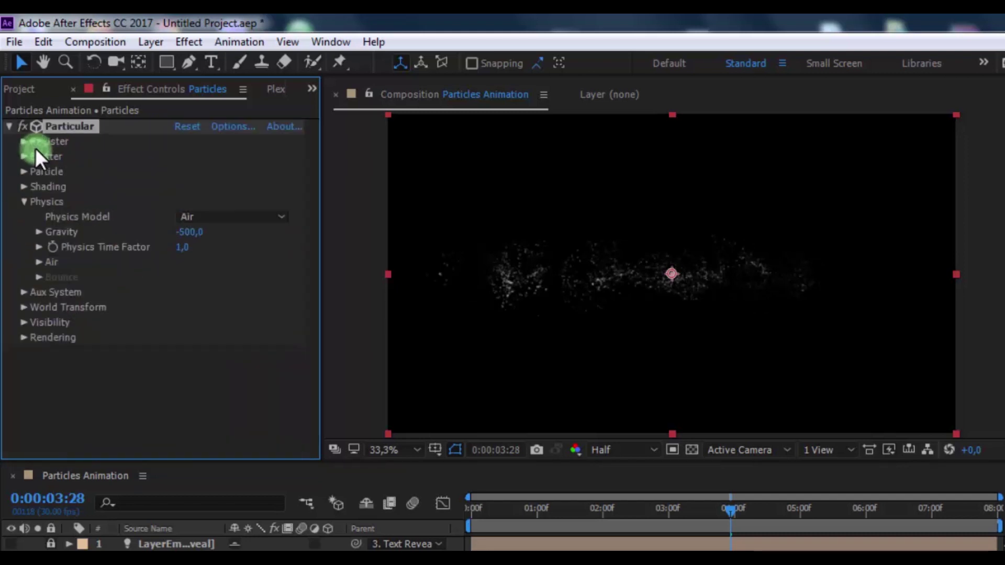
click(21, 202)
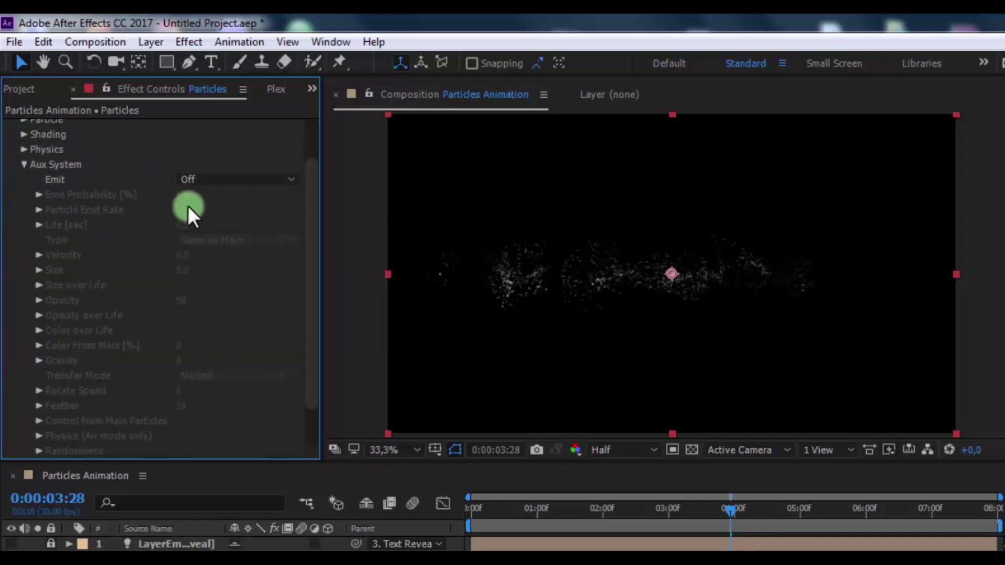
click(240, 179)
click(237, 243)
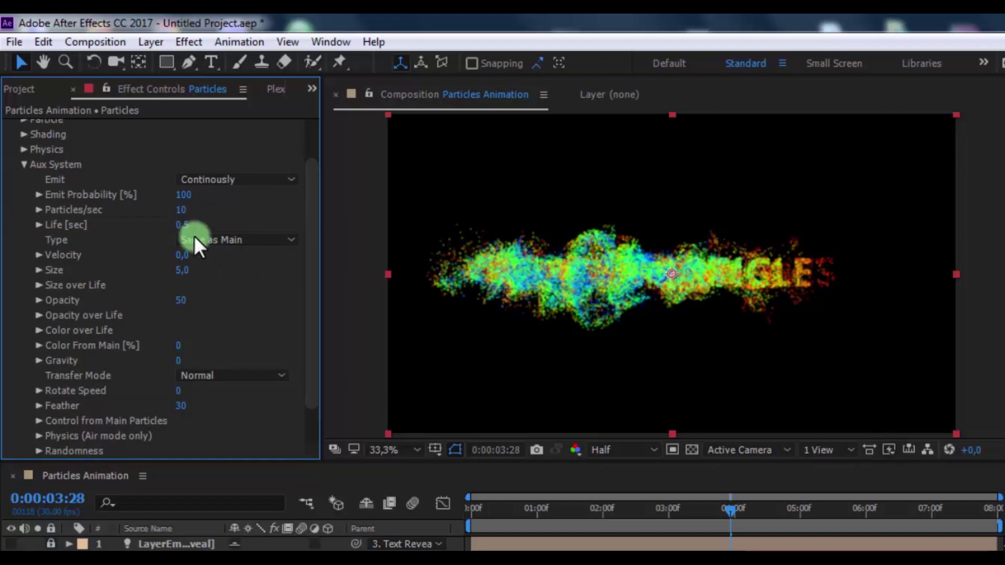
click(181, 209)
text(100)
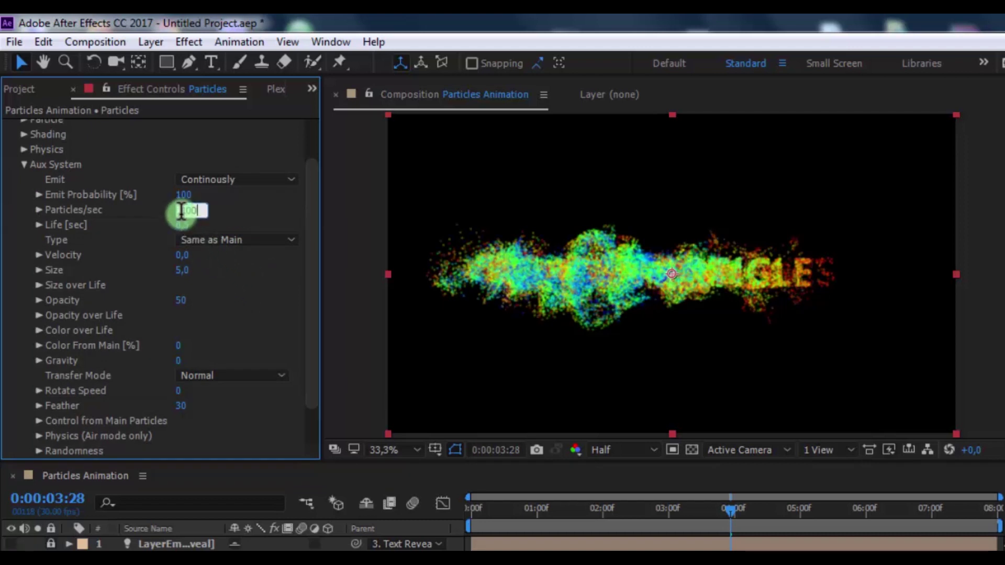
key(Return)
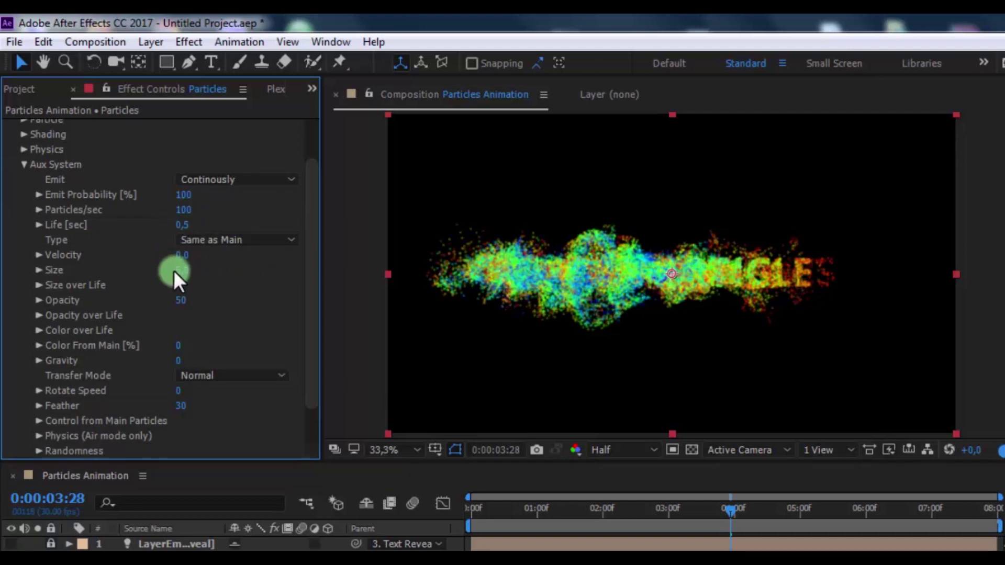
- Give aux particles size 1, Color From Main 100 and Screen transfer mode
click(181, 270)
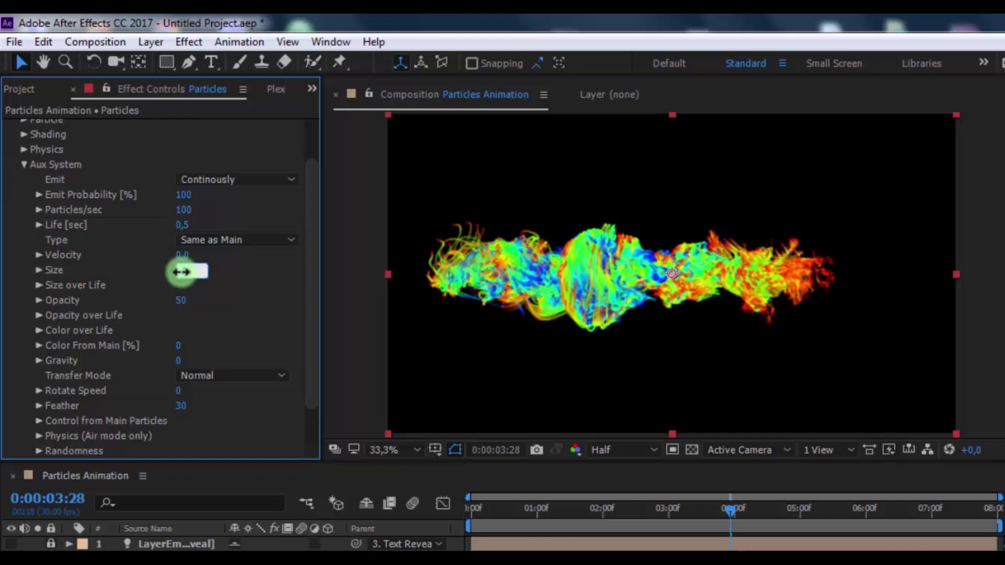
key(Return)
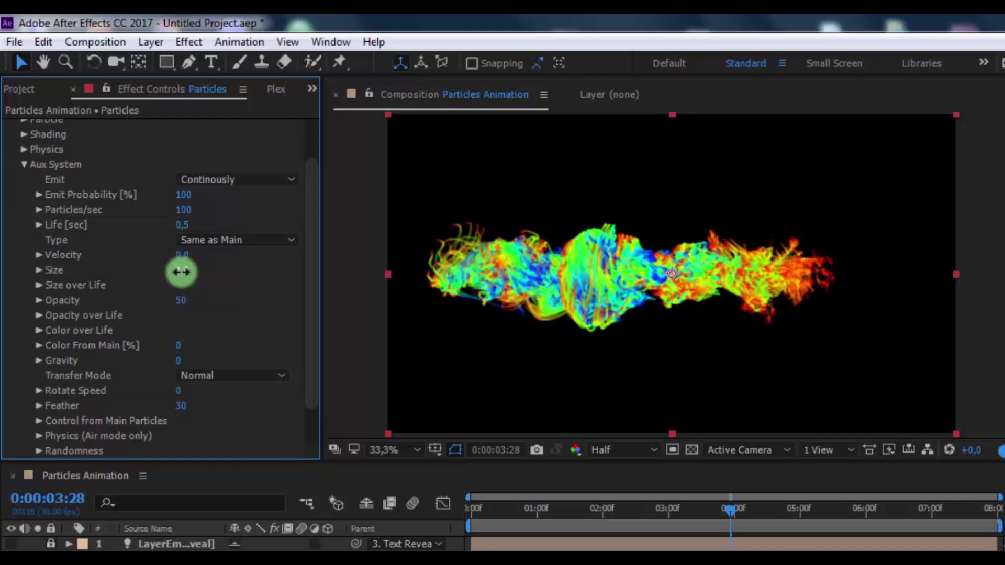
click(177, 346)
text(100)
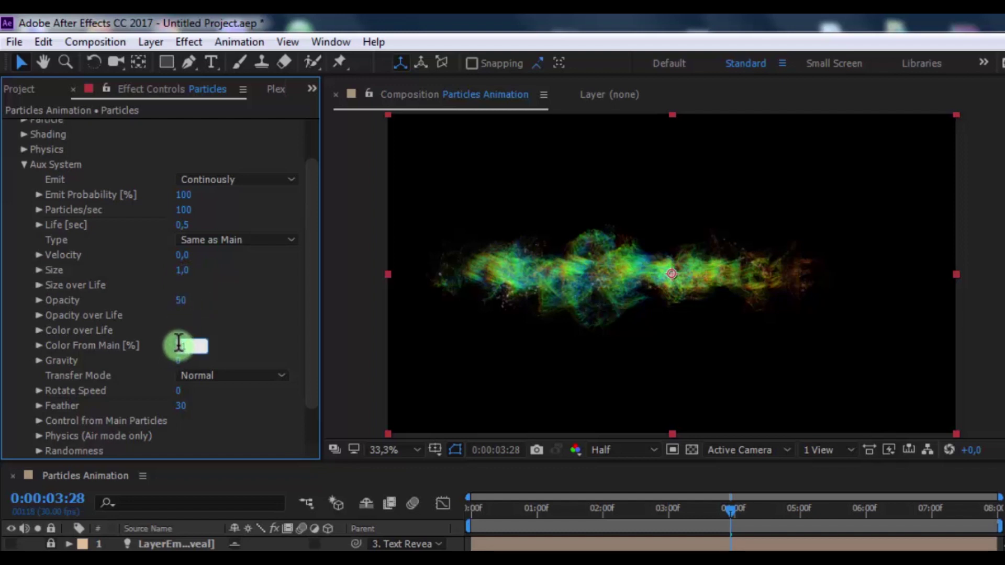
key(Return)
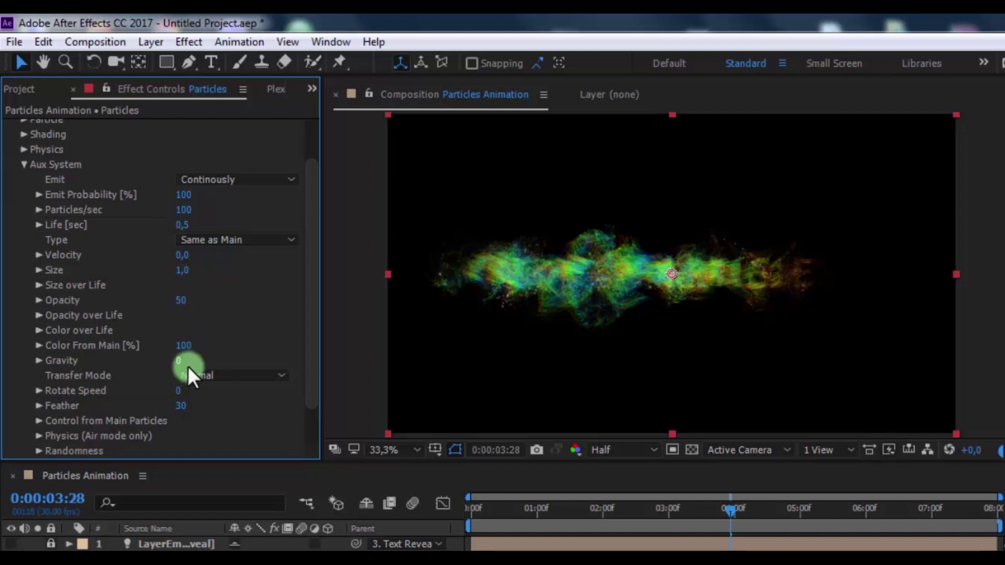
click(206, 378)
click(202, 436)
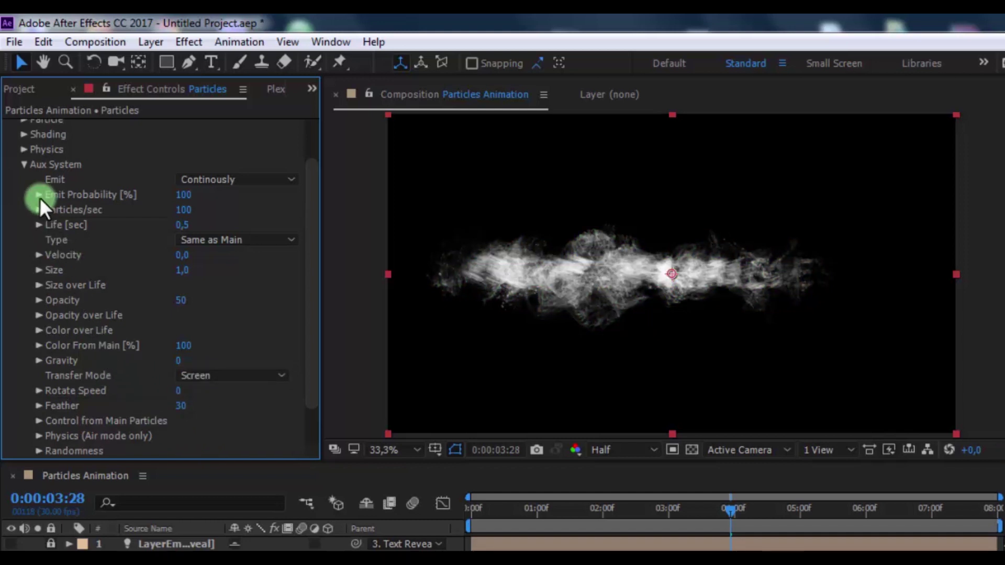
click(25, 165)
click(24, 262)
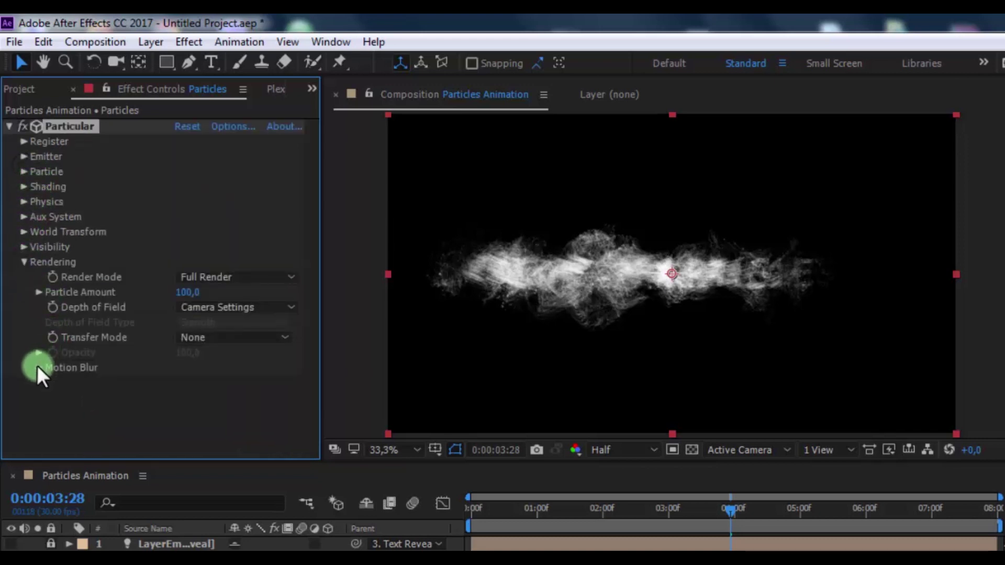
- Turn on motion blur in Particular's rendering settings
click(38, 368)
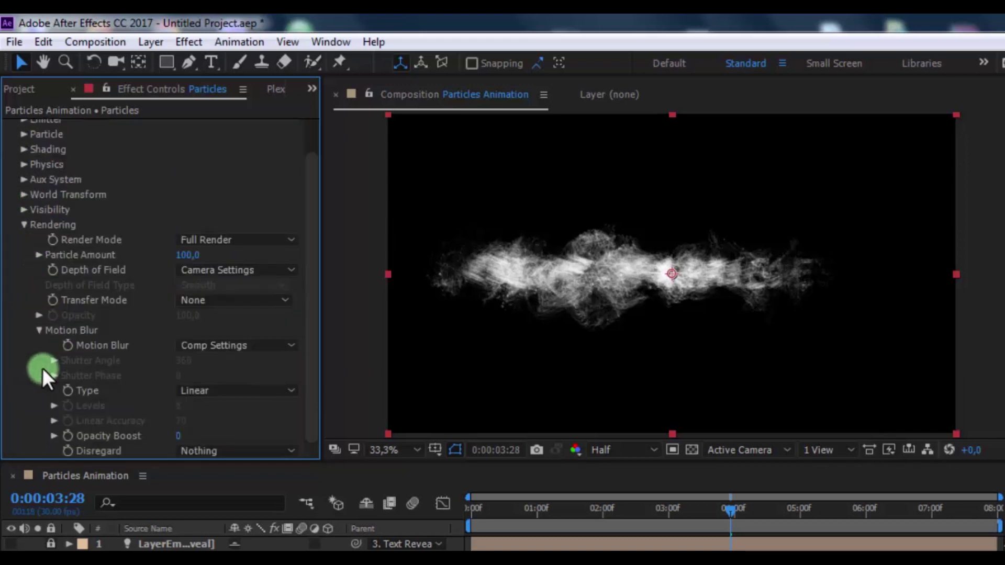
click(178, 341)
click(214, 408)
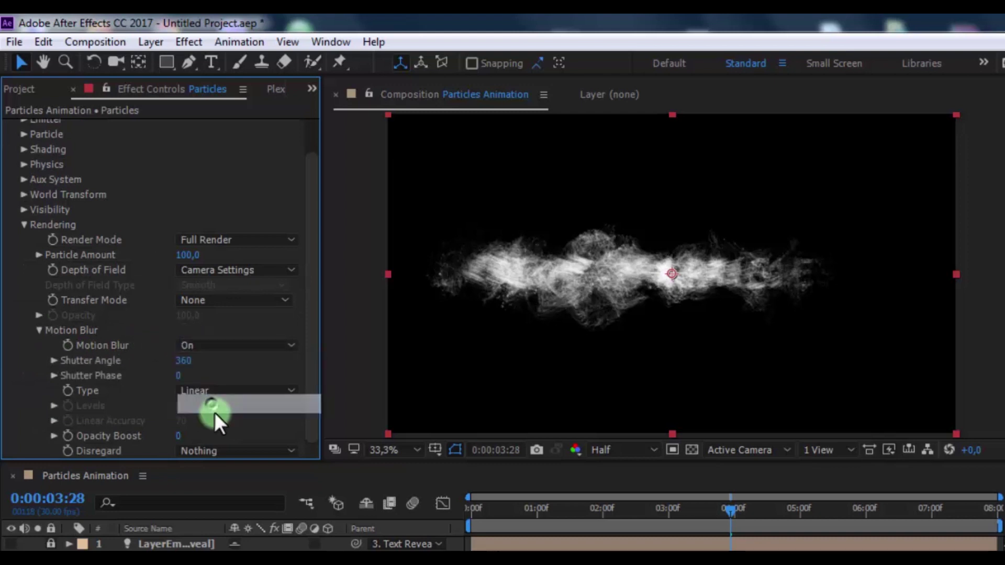
click(23, 224)
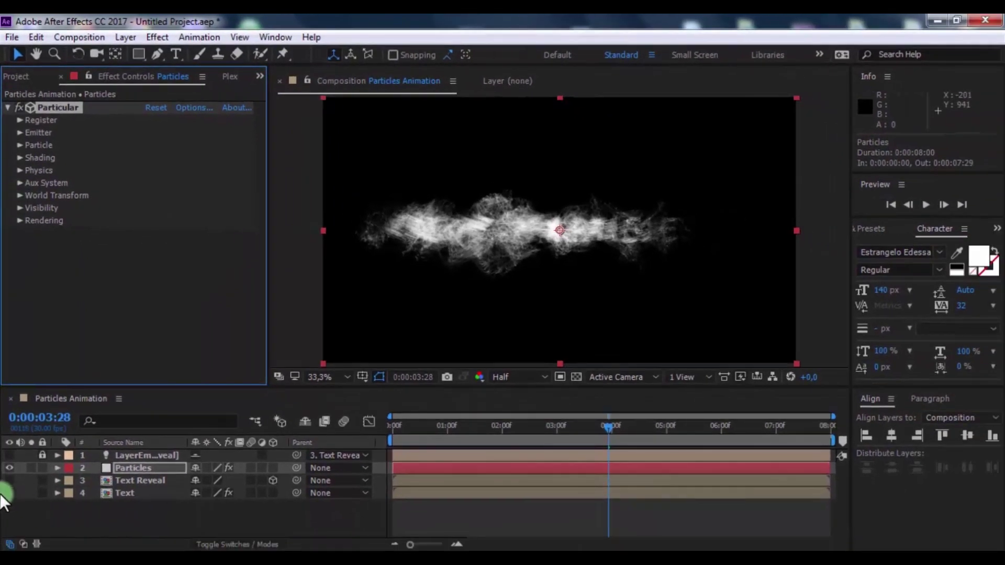
- Show the LONG PARTICLES text layer, review from about 3:00 to 4:00, and select it
click(8, 493)
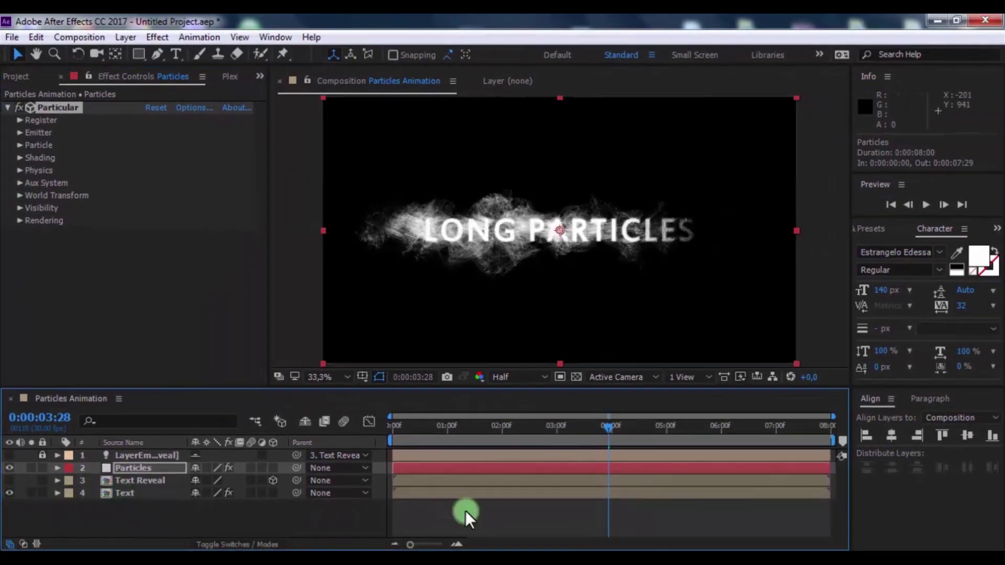
click(563, 427)
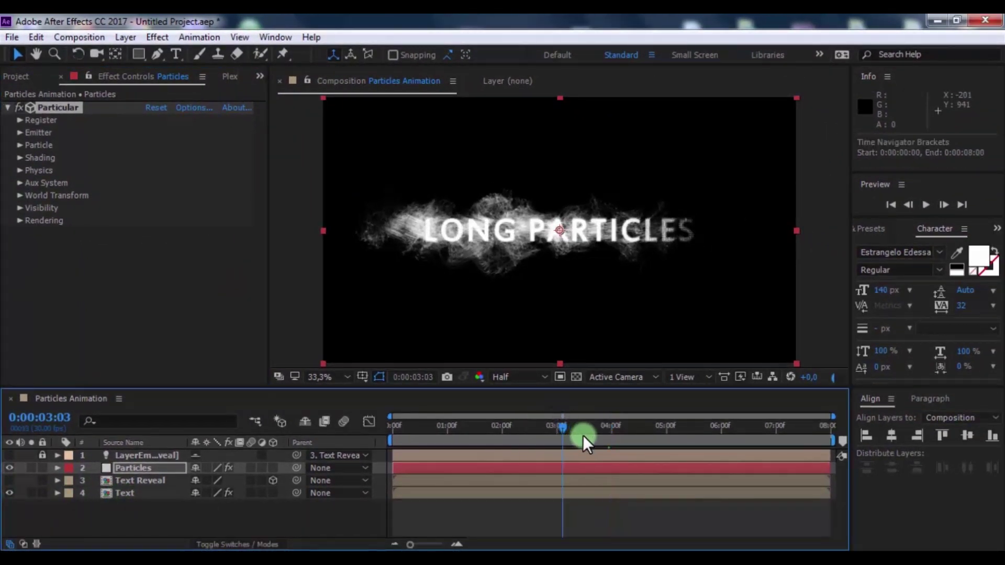
click(613, 423)
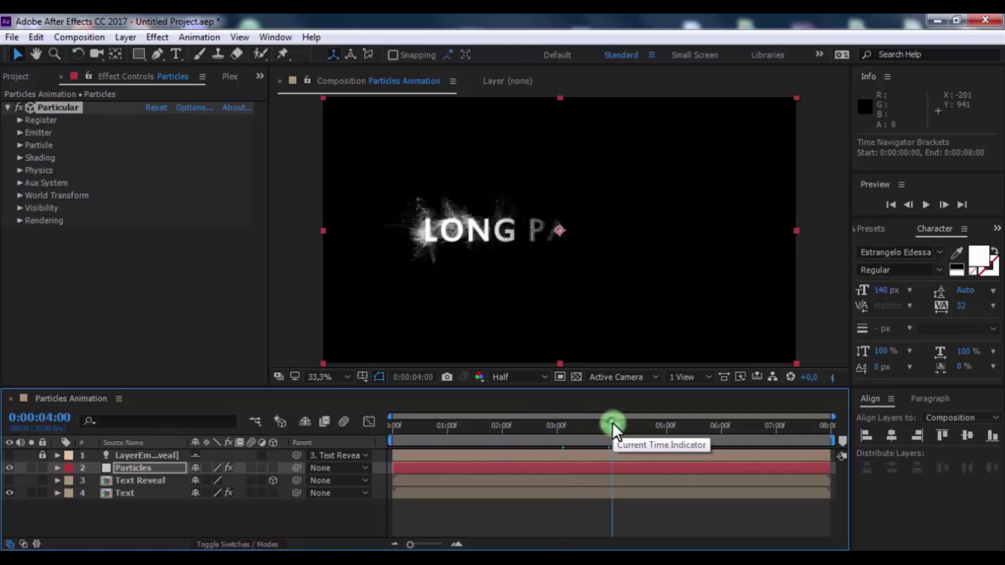
click(144, 493)
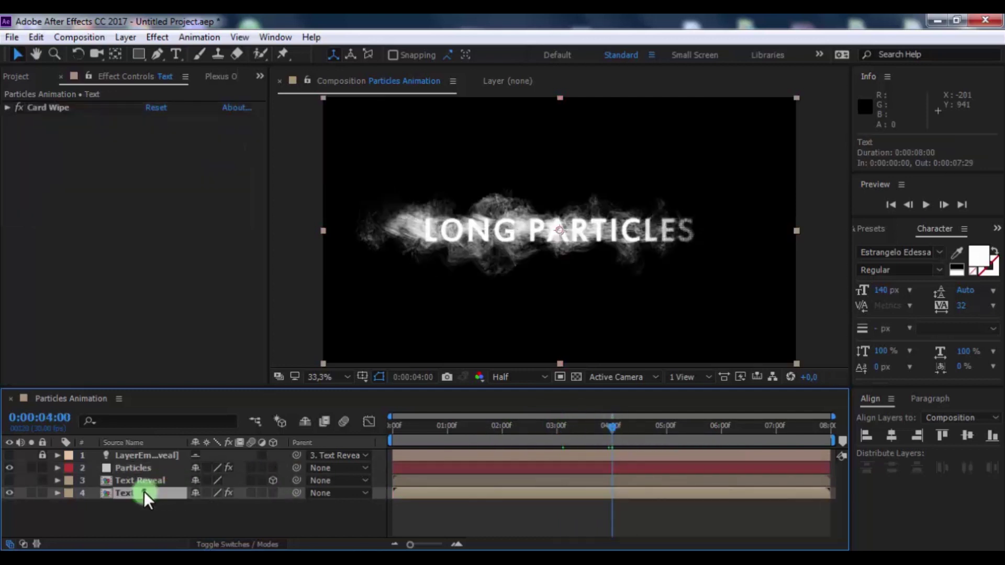
- In the Text precomp, apply a 4-Color Gradient with purple as Color 1
double_click(140, 492)
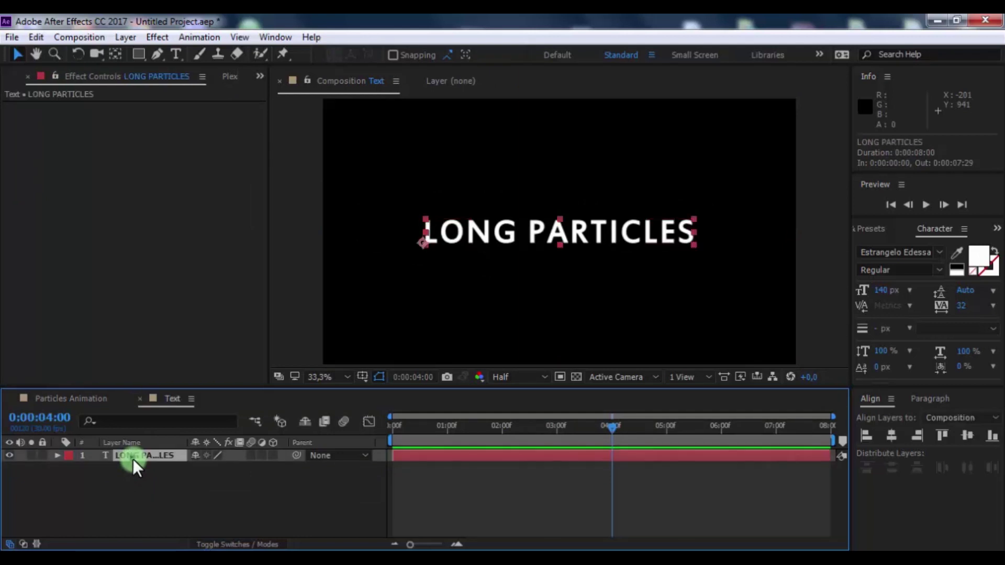
click(168, 35)
mouse_move(184, 239)
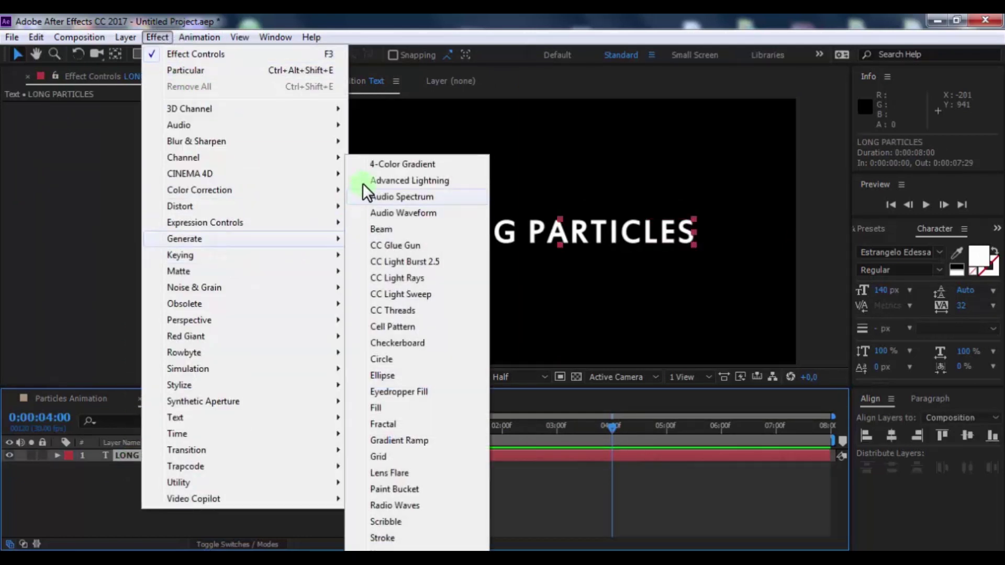
click(379, 165)
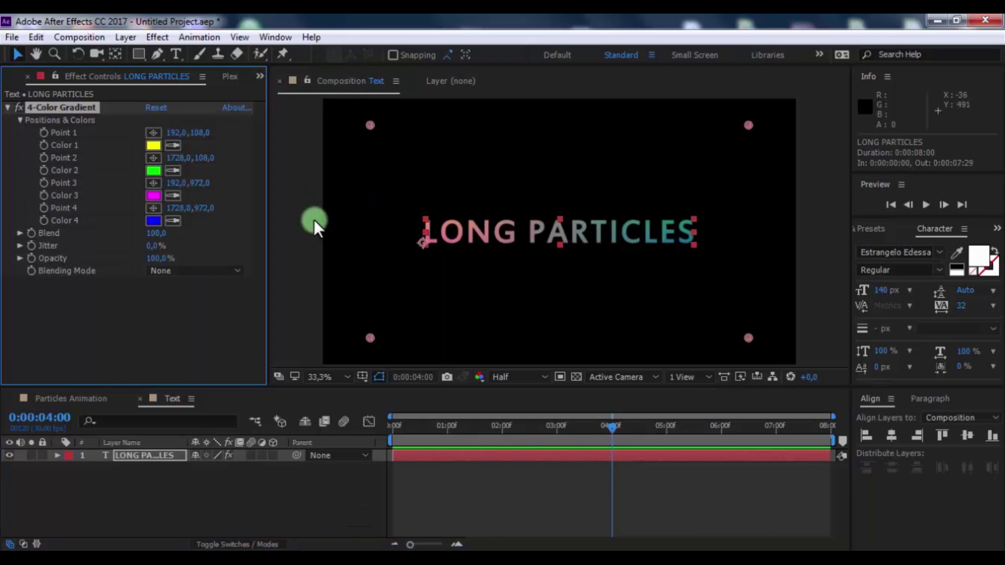
click(153, 145)
click(273, 231)
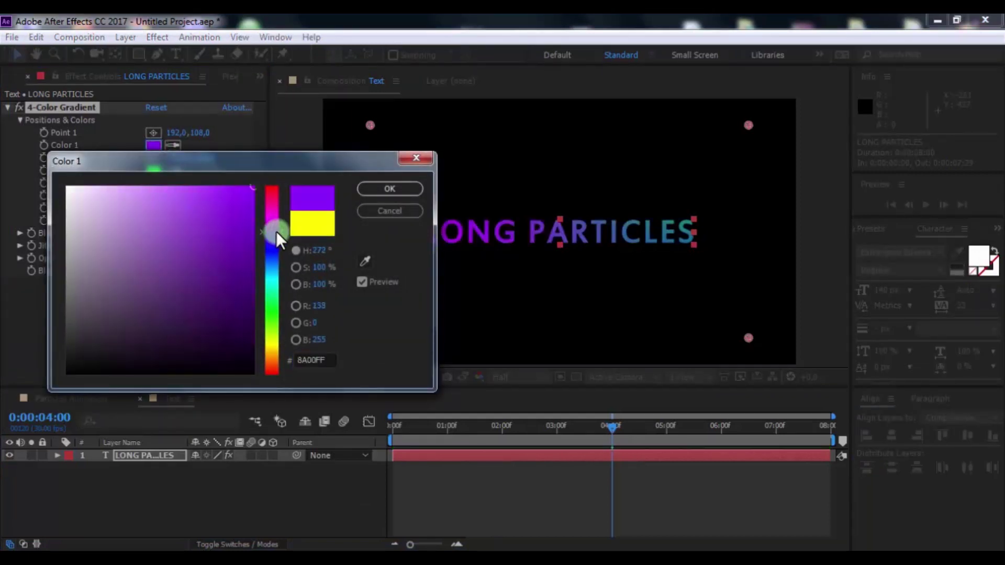
click(397, 187)
- Set gradient Colors 2 and 4 to teal and azure, then return to Particles Animation
click(153, 170)
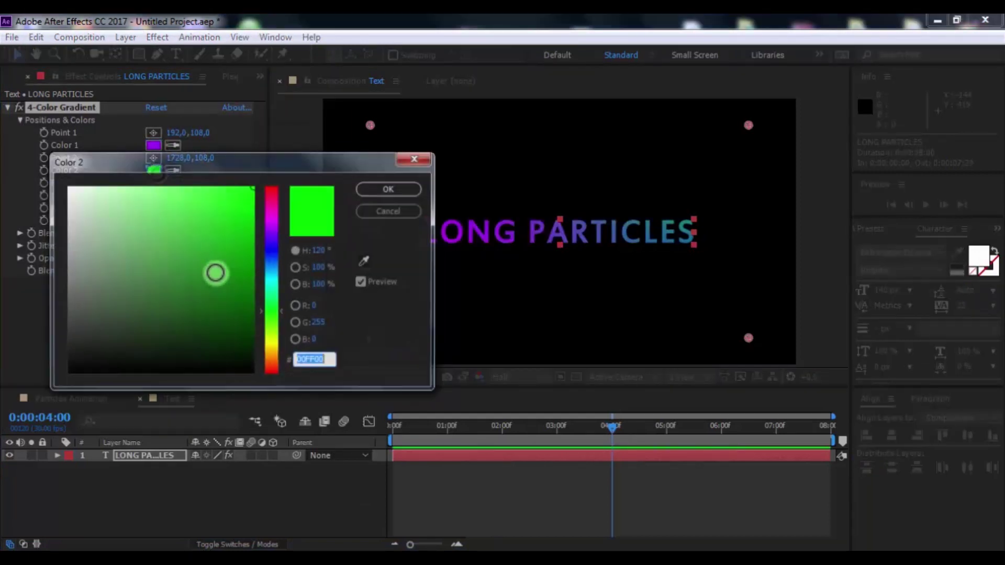
click(273, 285)
click(390, 188)
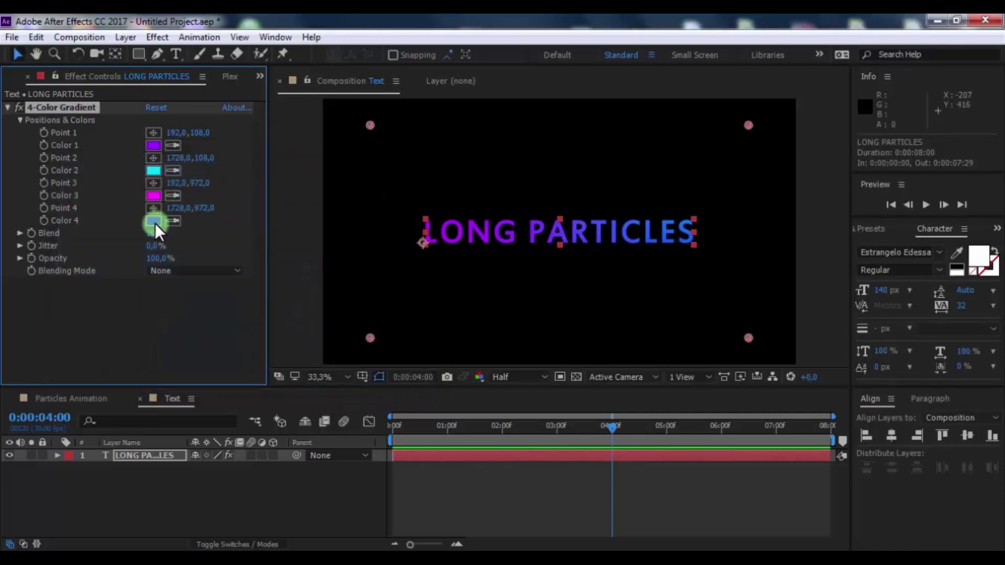
click(154, 221)
drag(270, 248, 273, 259)
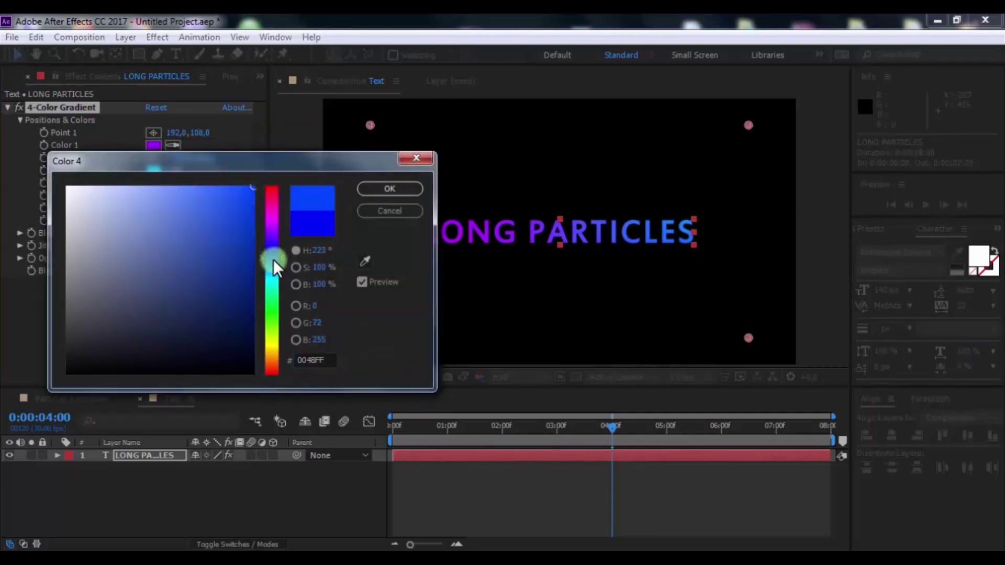
click(387, 189)
click(66, 399)
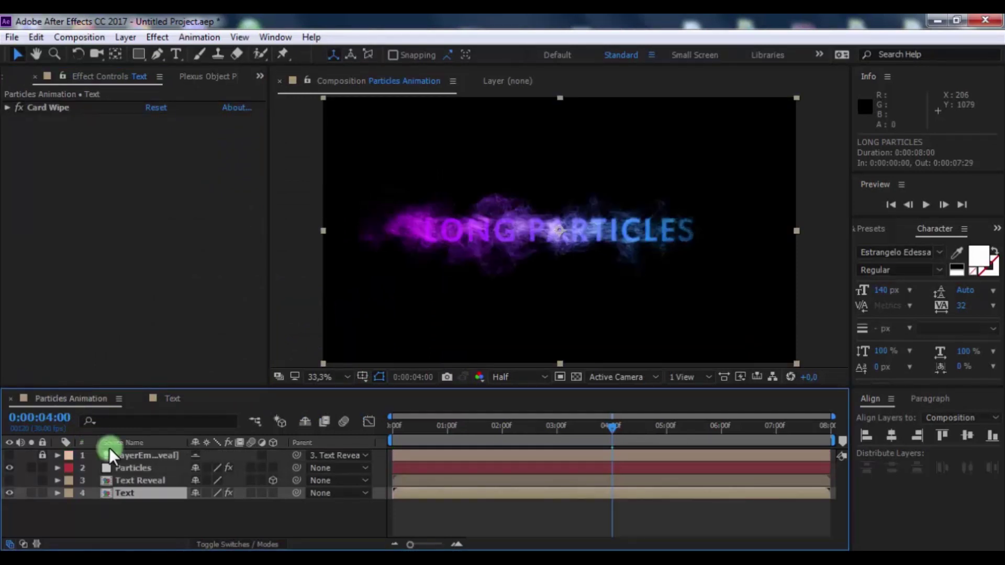
- Add a Fill effect to the Text layer with its colour set to white
click(127, 493)
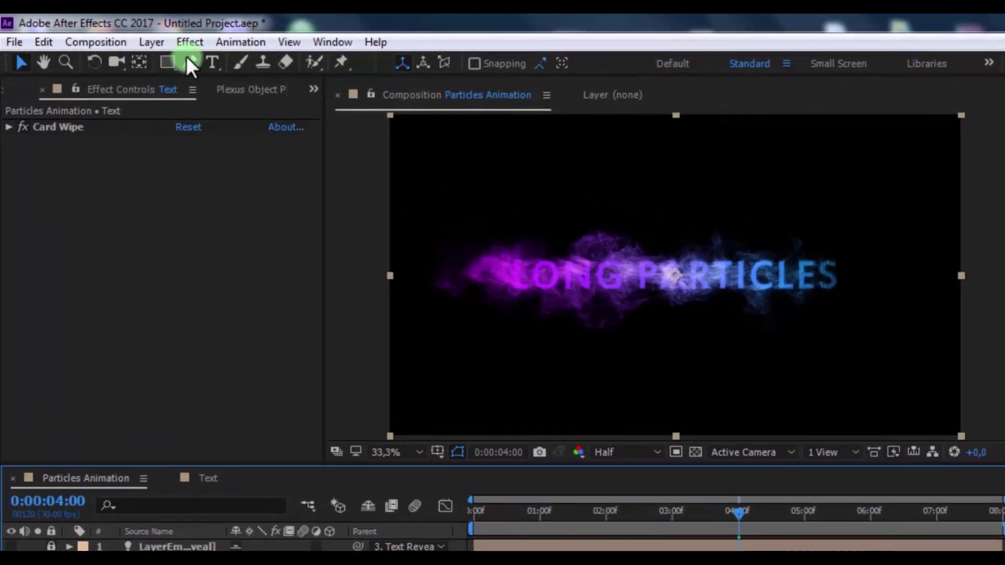
click(157, 37)
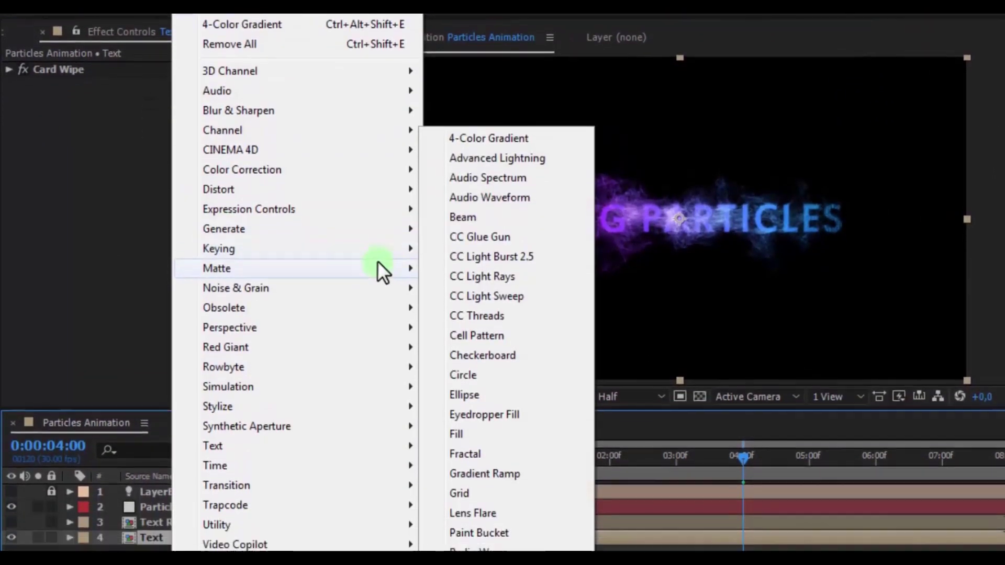
click(467, 395)
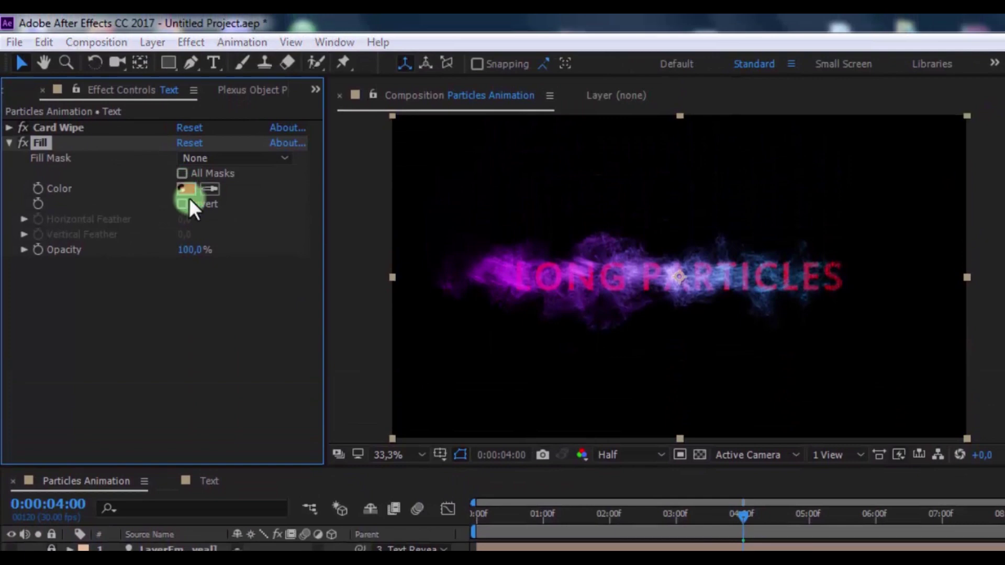
click(186, 92)
click(476, 228)
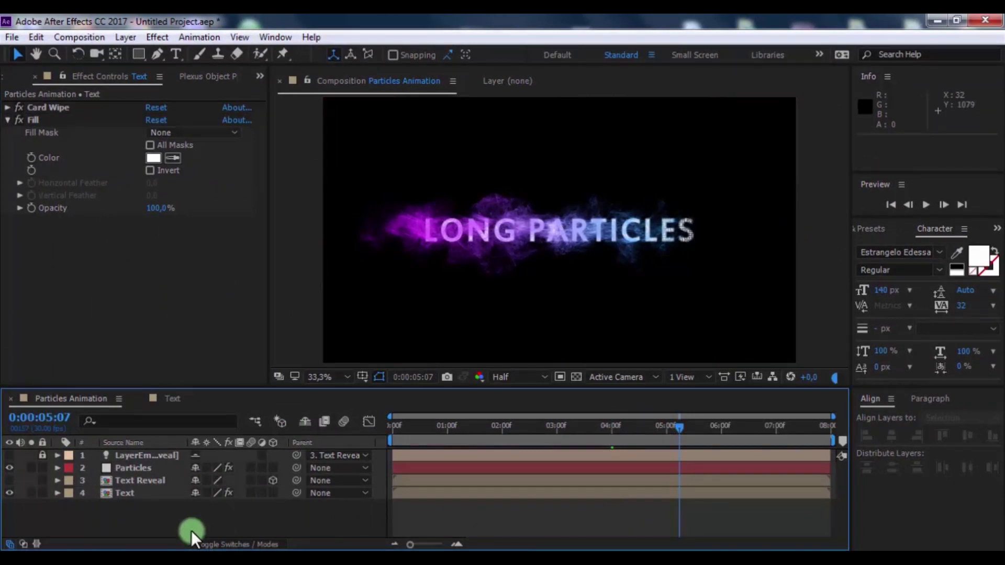
- Create a new full-frame solid layer named BG from the timeline
right_click(209, 520)
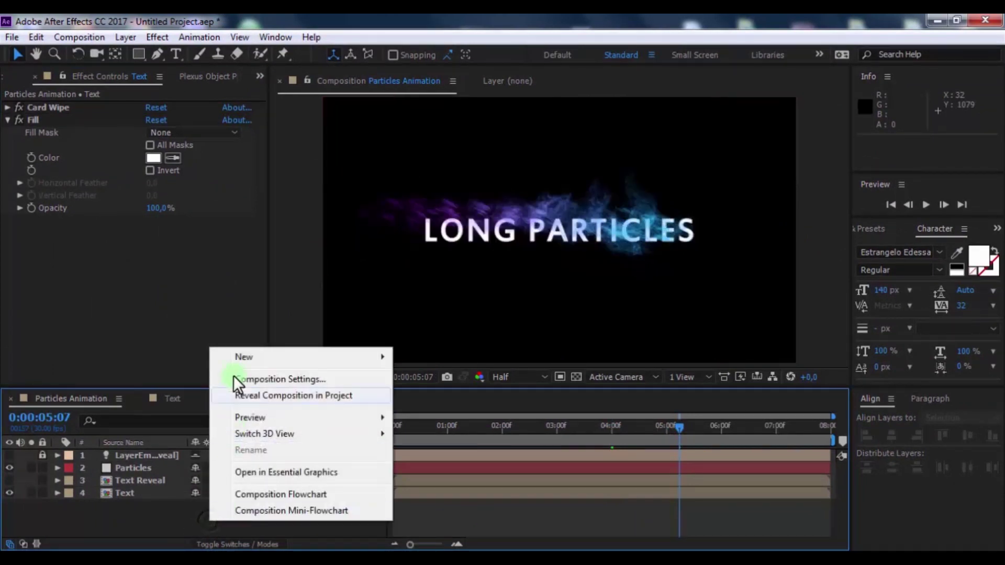
mouse_move(244, 356)
click(437, 391)
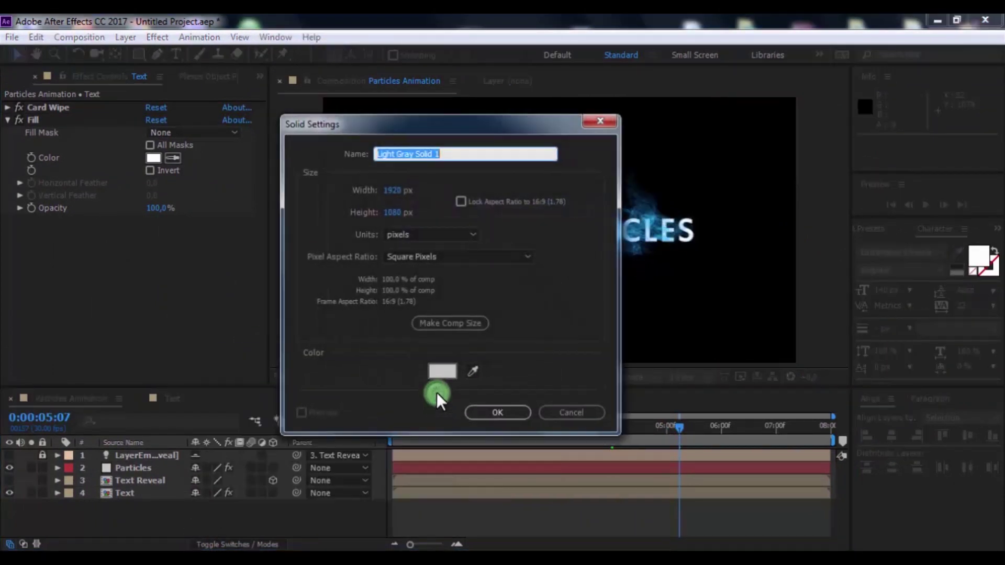
text(BG)
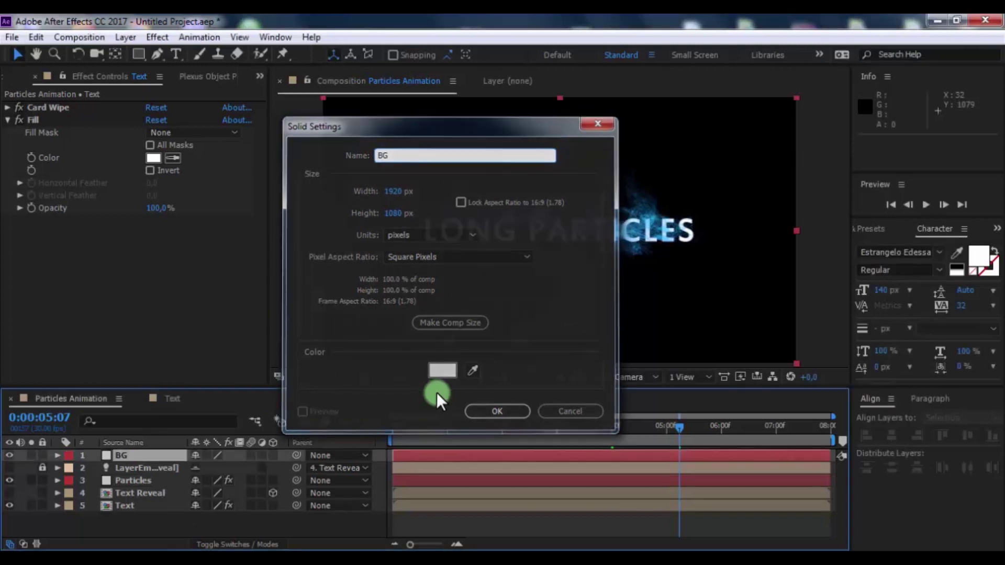
key(Return)
click(157, 37)
mouse_move(184, 239)
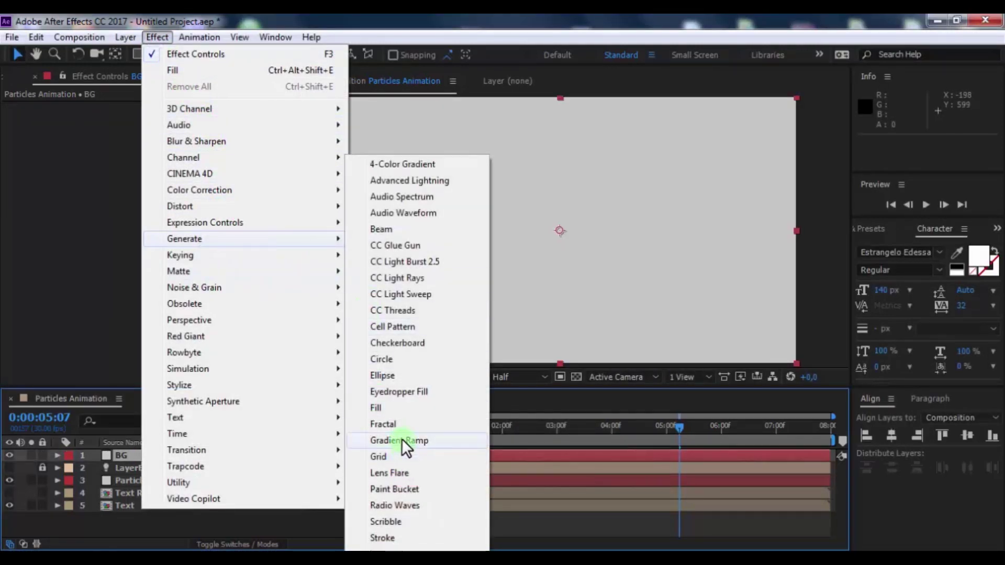
- Apply a Gradient Ramp to BG with swapped colours and Radial Ramp shape
click(401, 440)
click(189, 214)
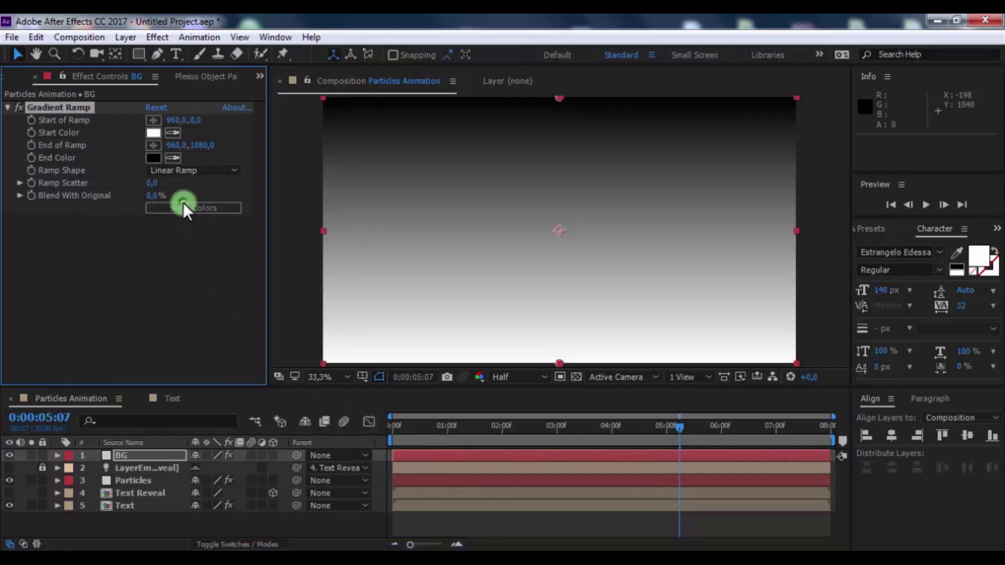
click(190, 171)
click(188, 203)
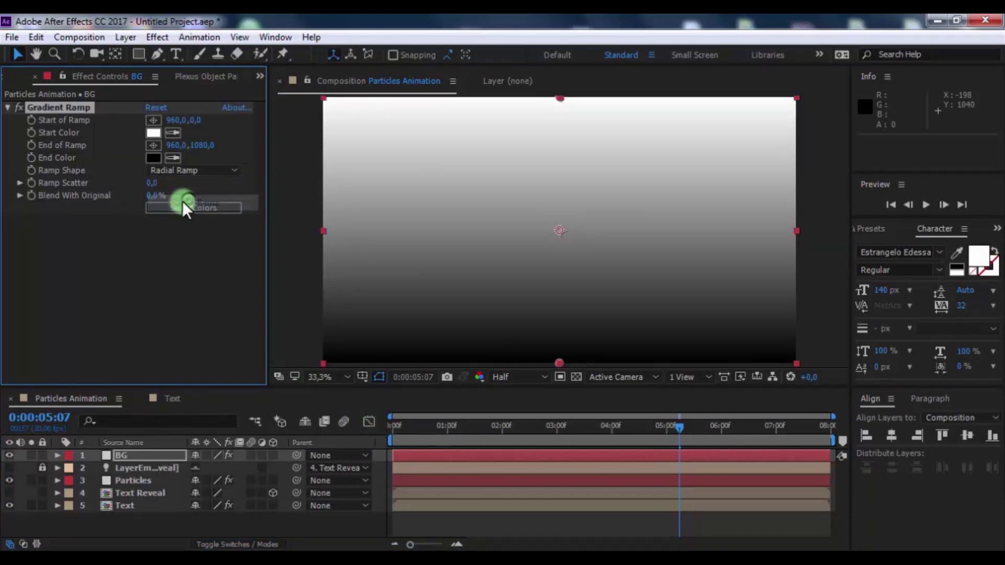
- Set the ramp start colour to dark purple 110020 and move BG below Text
click(155, 132)
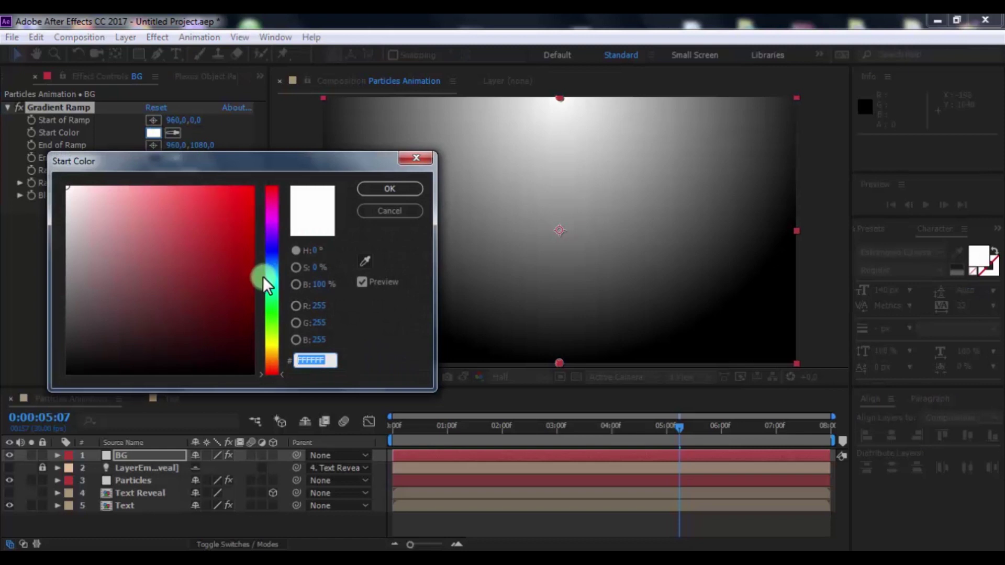
mouse_move(263, 277)
mouse_down()
mouse_move(269, 234)
mouse_move(262, 351)
mouse_move(252, 351)
mouse_up()
click(295, 256)
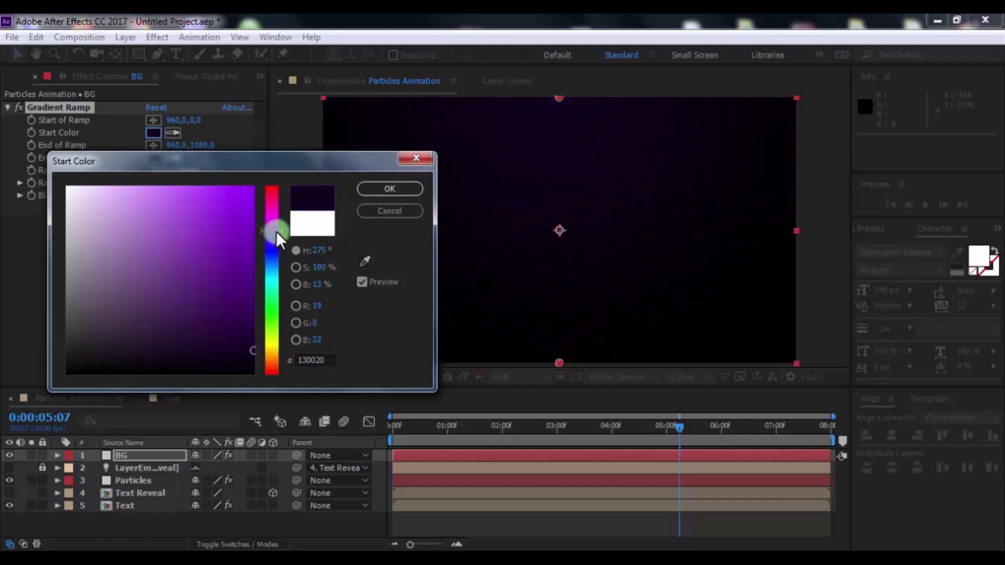
drag(276, 231, 279, 233)
click(361, 191)
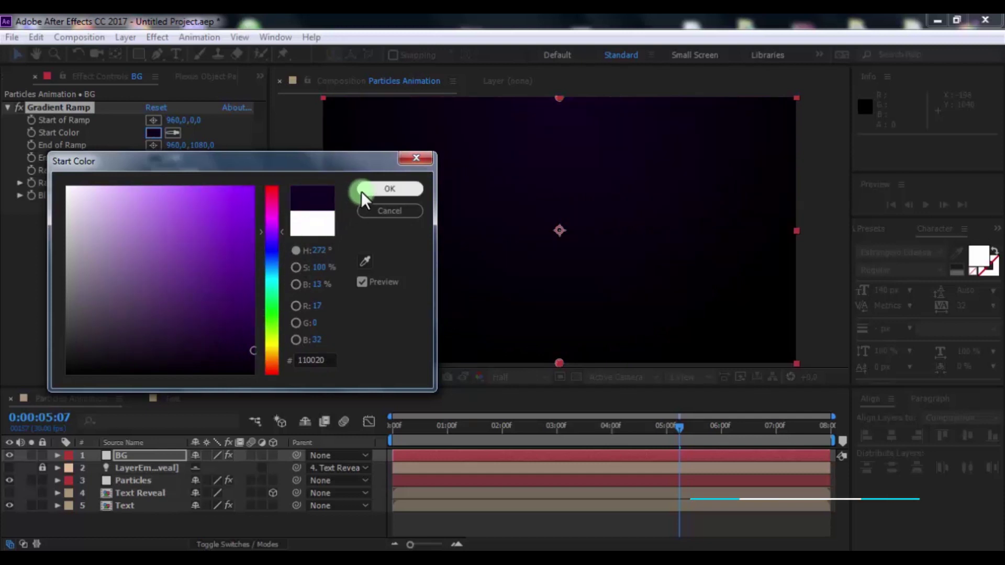
drag(140, 456, 135, 513)
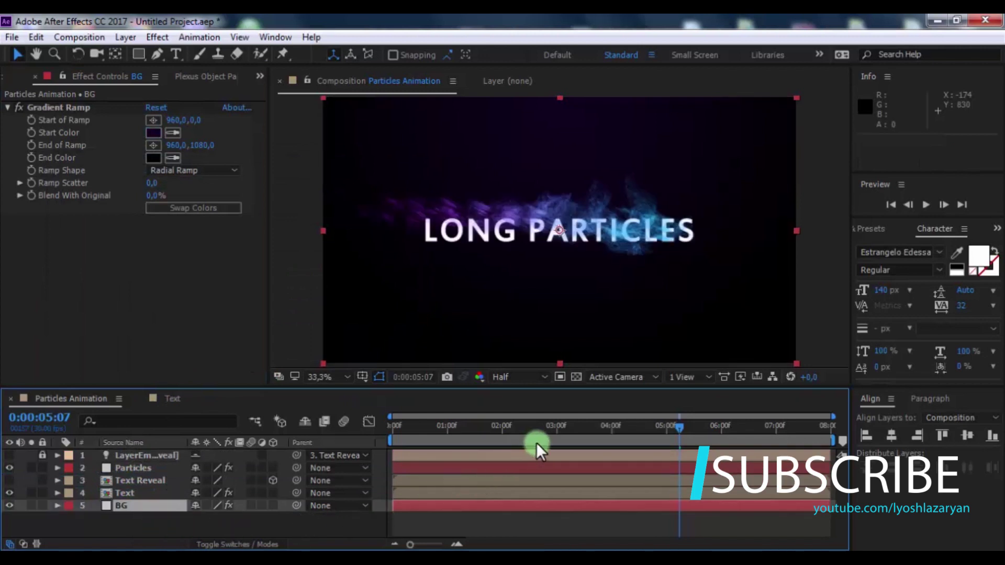
- Scrub the current time indicator back to about 3:09
drag(589, 423, 569, 431)
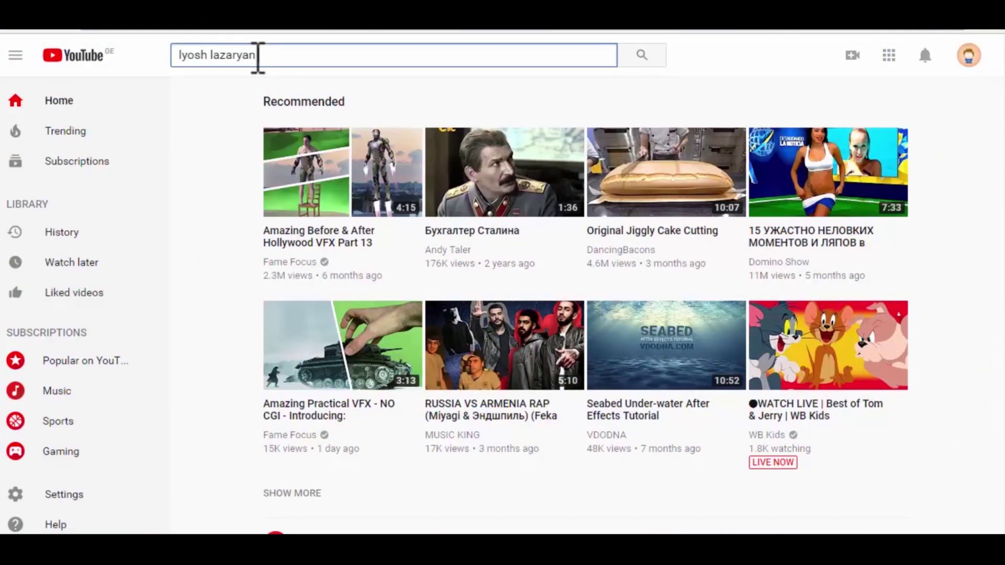
- Search YouTube for the Lyosh Lazaryan VFX channel, open its page and subscribe
text( vfx)
click(642, 56)
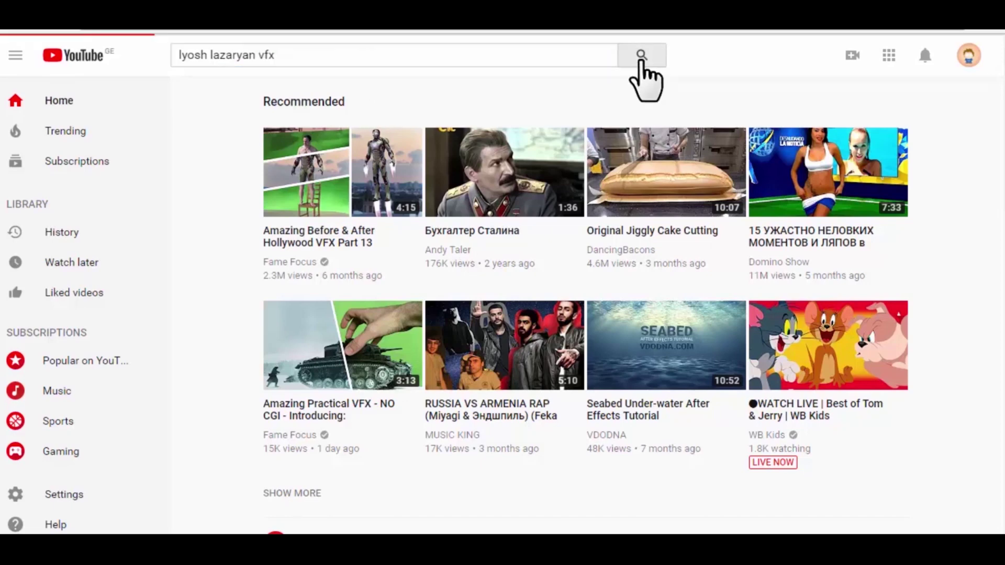
click(487, 160)
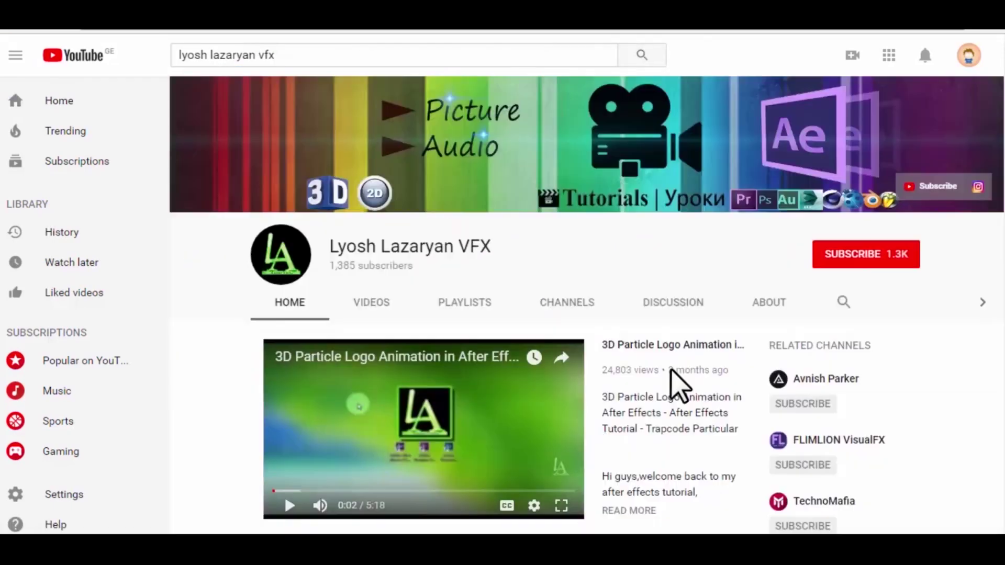
click(852, 267)
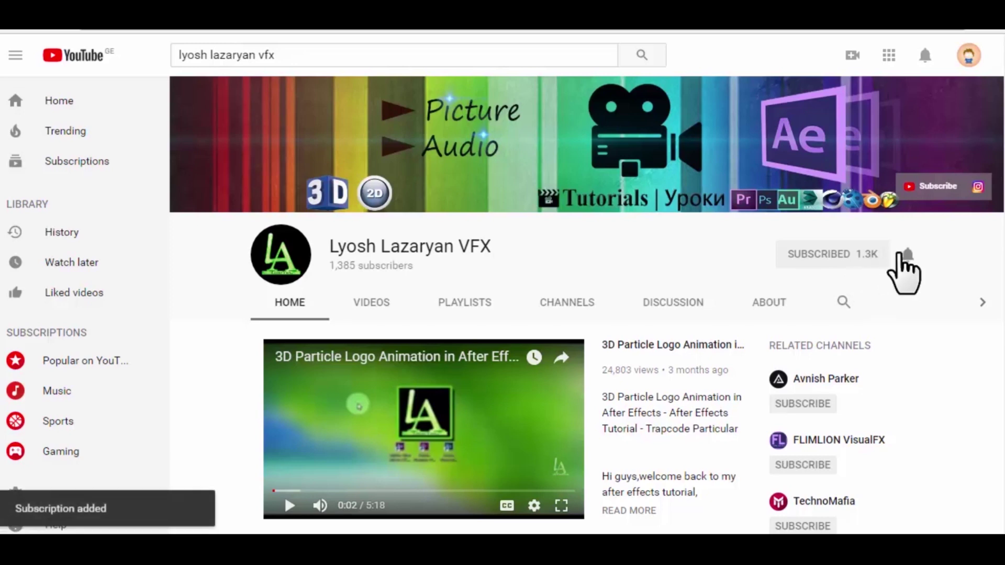